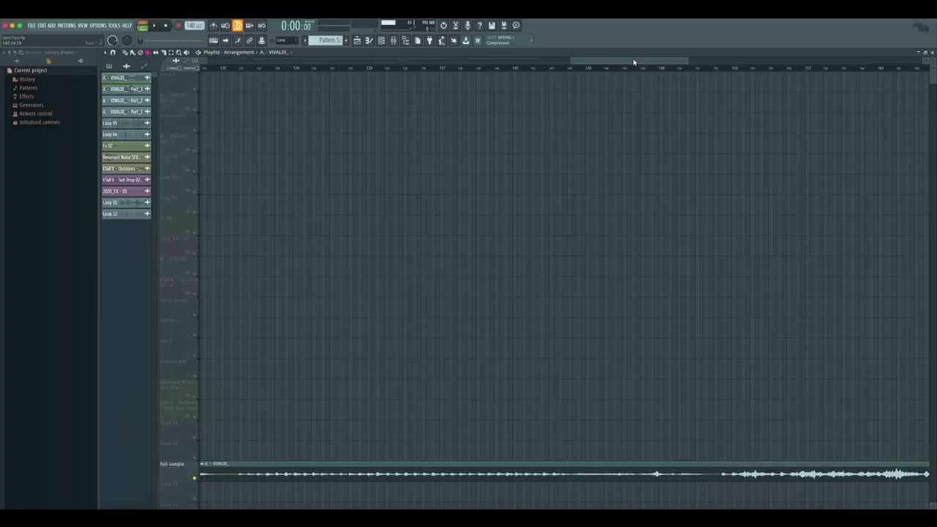
# - Solo the A. - VIVALDI_ intro track together with the A. - VIVALDI_ - Part_1 track and play them from the beginning
pyautogui.moveTo(634, 62); pyautogui.dragTo(123, 71)
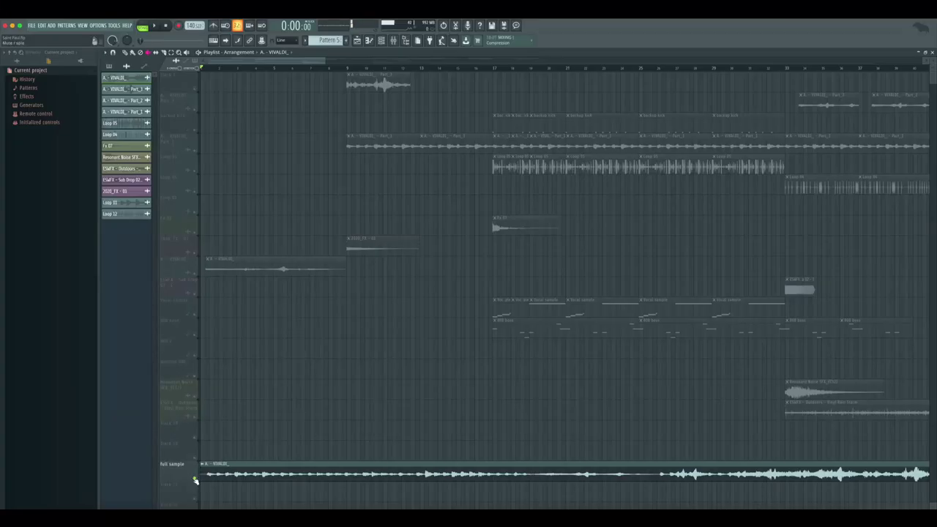
pyautogui.rightClick(195, 478)
pyautogui.click(195, 479)
pyautogui.rightClick(195, 273)
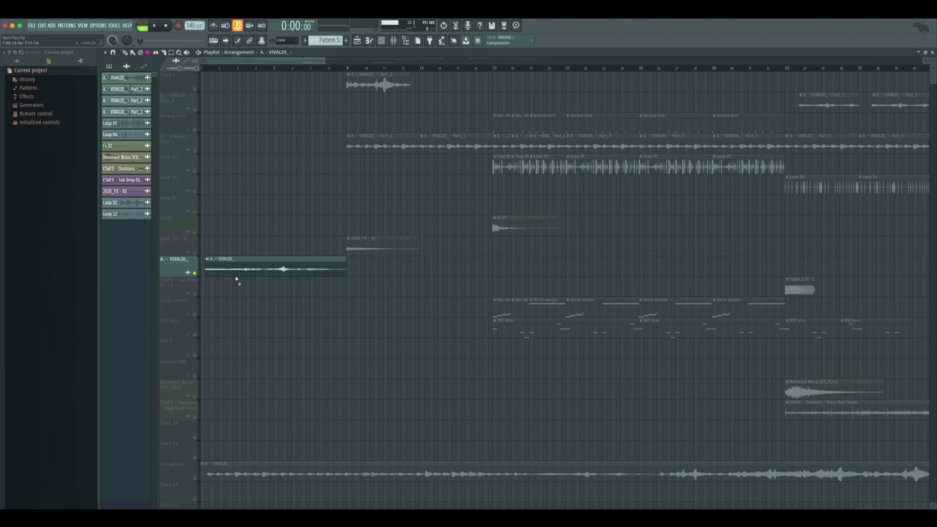
pyautogui.press('space')
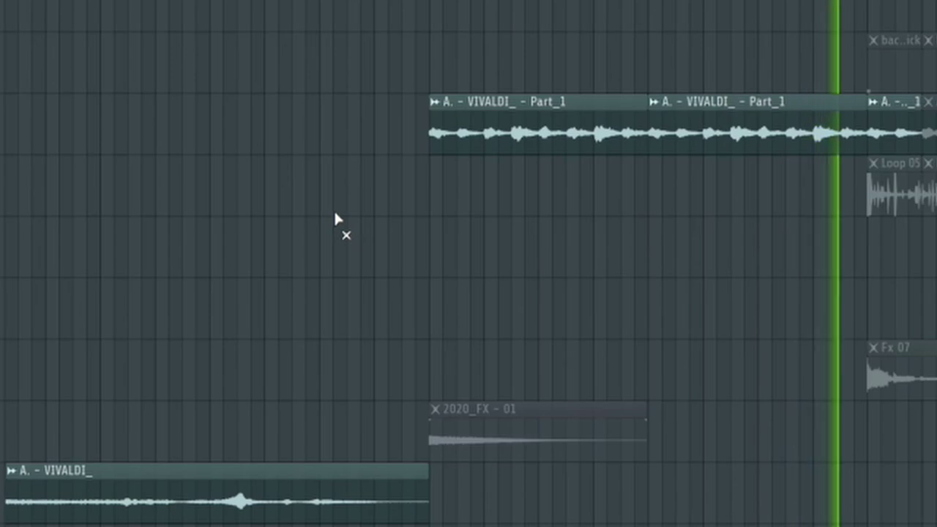
pyautogui.press('space')
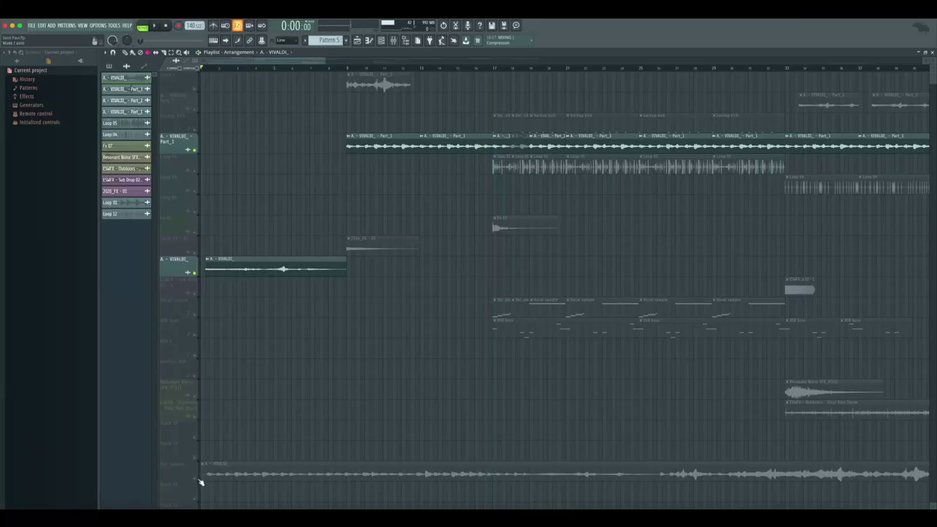
# - Solo the full sample track, unmute its A. - VIVALDI_ clip and play a passage of it
pyautogui.rightClick(196, 479)
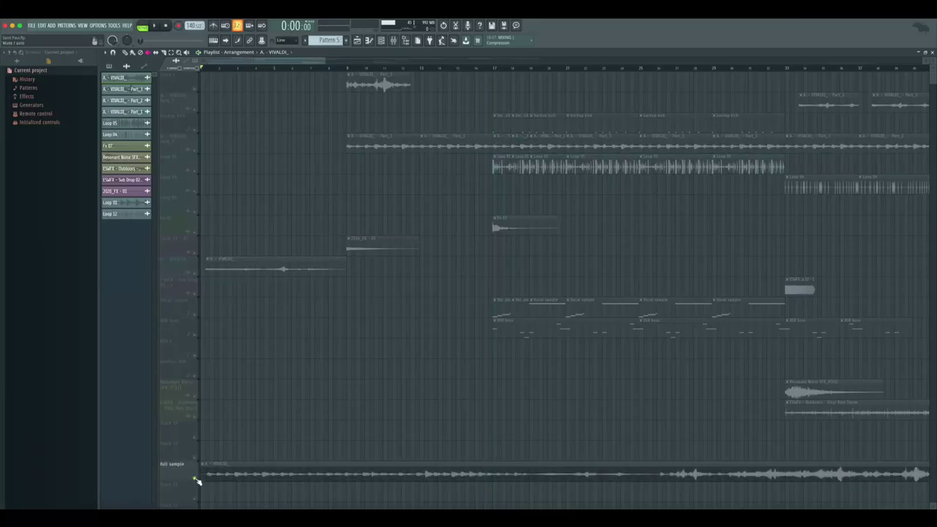
pyautogui.click(586, 475)
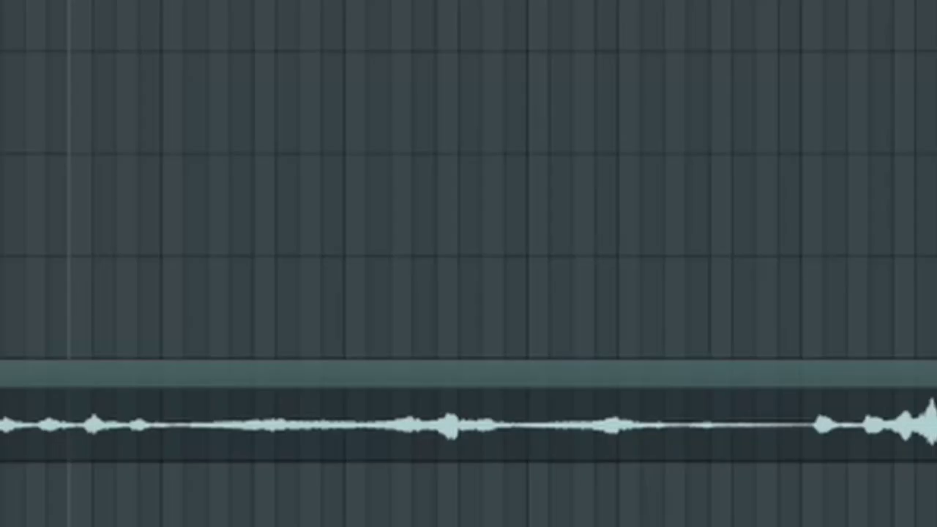
pyautogui.press('space')
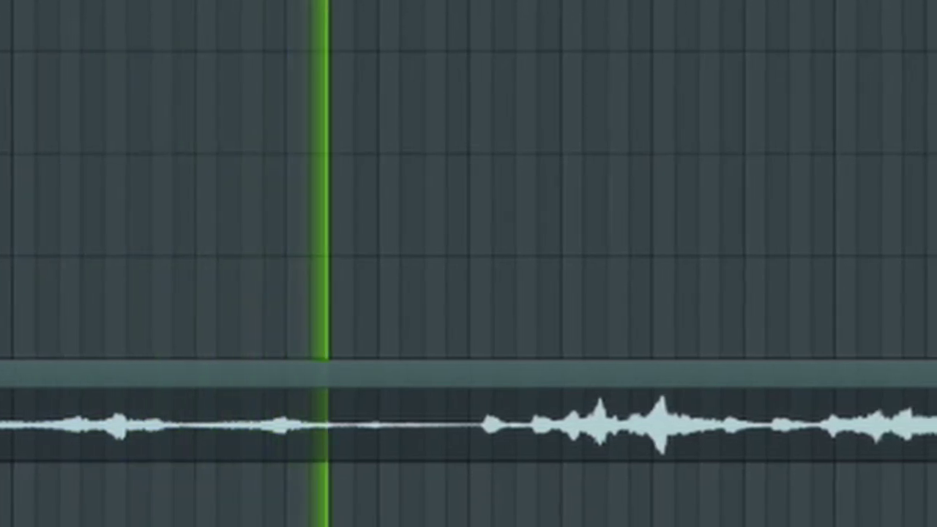
pyautogui.press('space')
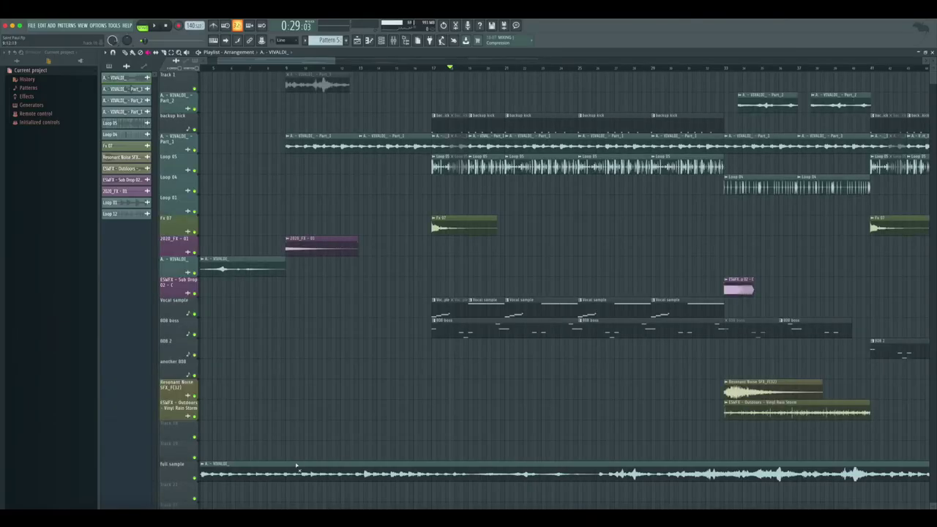
# - Solo the A. - VIVALDI_ - Part_2 track and set the playback position to its clips at bar 57
pyautogui.hscroll(10, 722, 118)
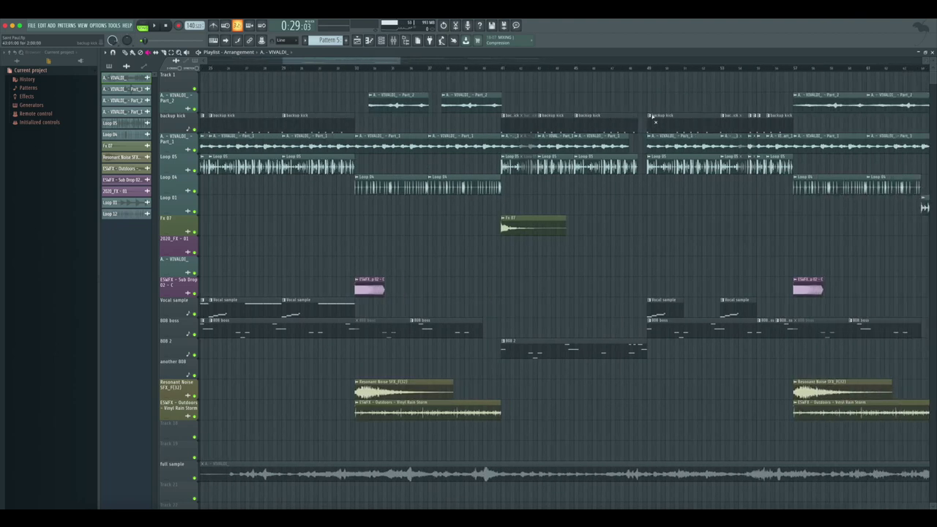
pyautogui.hscroll(3, 655, 121)
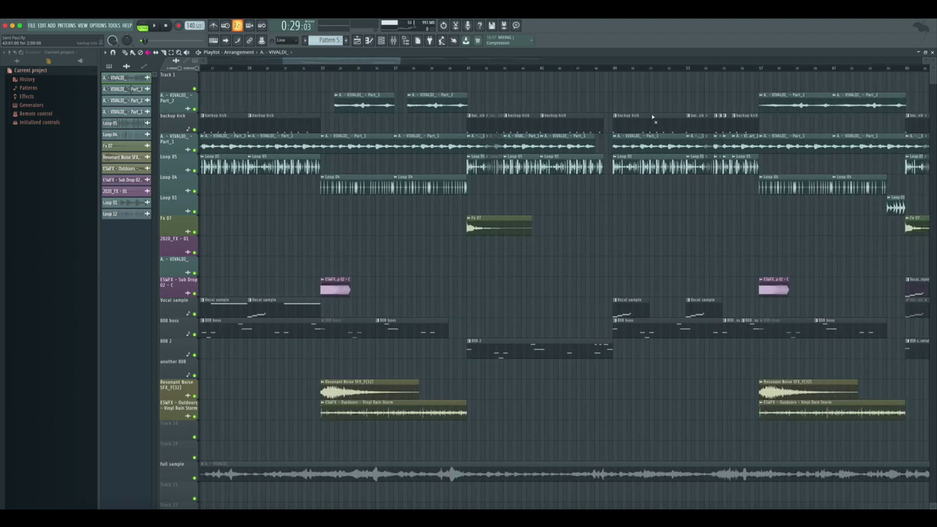
pyautogui.keyDown('ctrl'); pyautogui.click(194, 109); pyautogui.keyUp('ctrl')
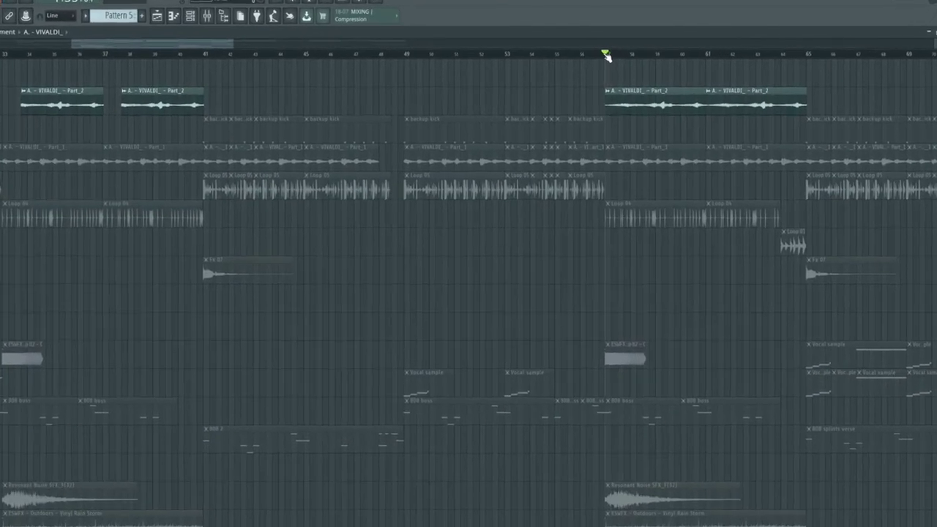
pyautogui.click(691, 67)
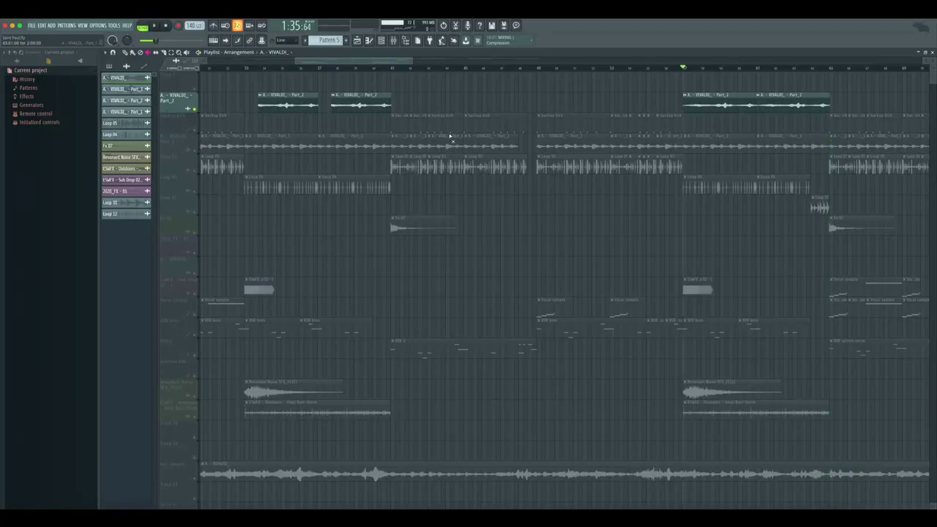
# - Mute the clip on the full sample track and turn off that track's solo to re-enable all other tracks
pyautogui.hscroll(-5, 449, 136)
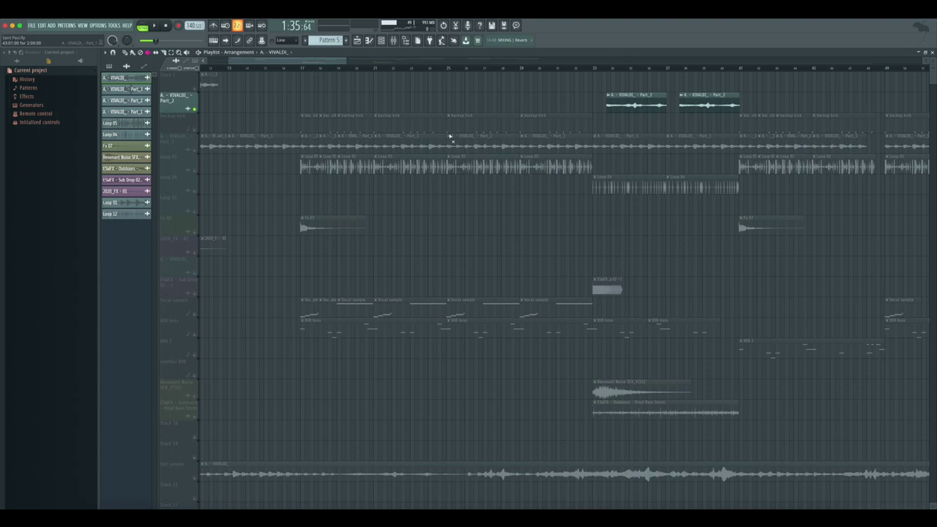
pyautogui.hscroll(-3, 450, 136)
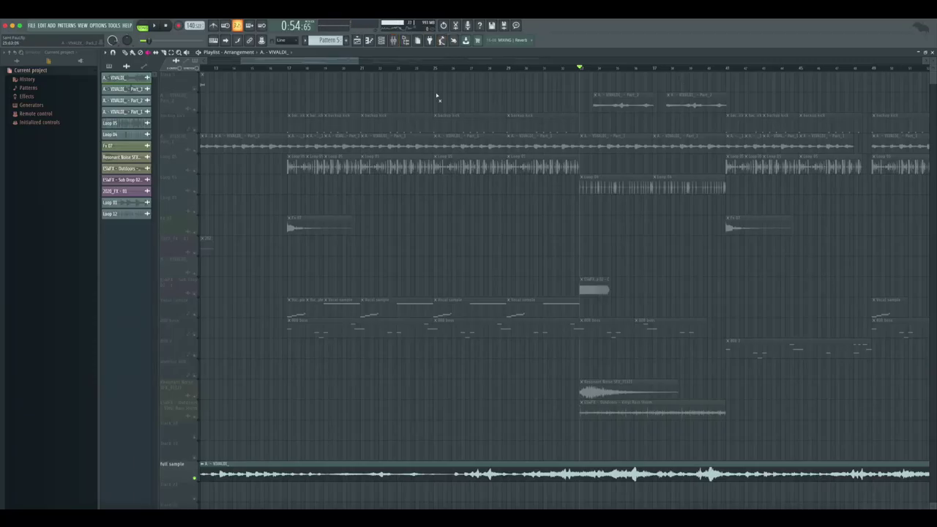
pyautogui.click(625, 474)
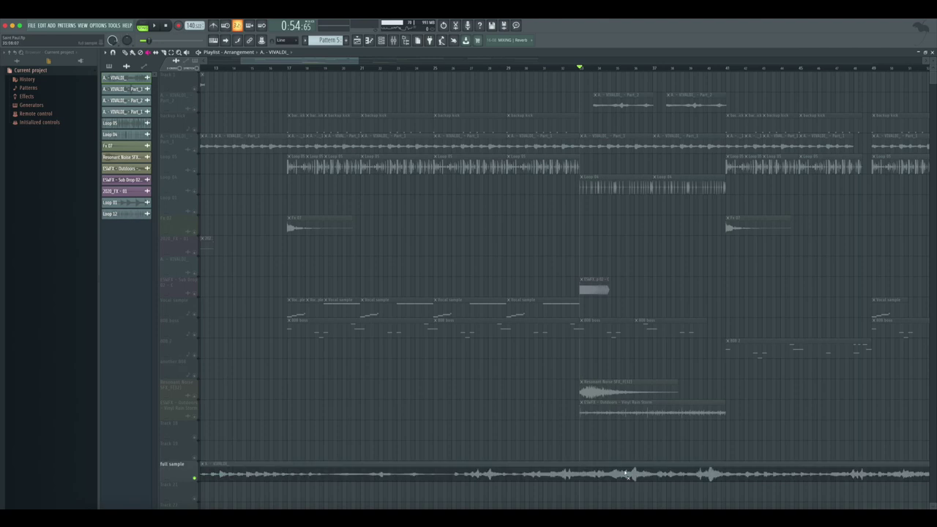
pyautogui.rightClick(195, 477)
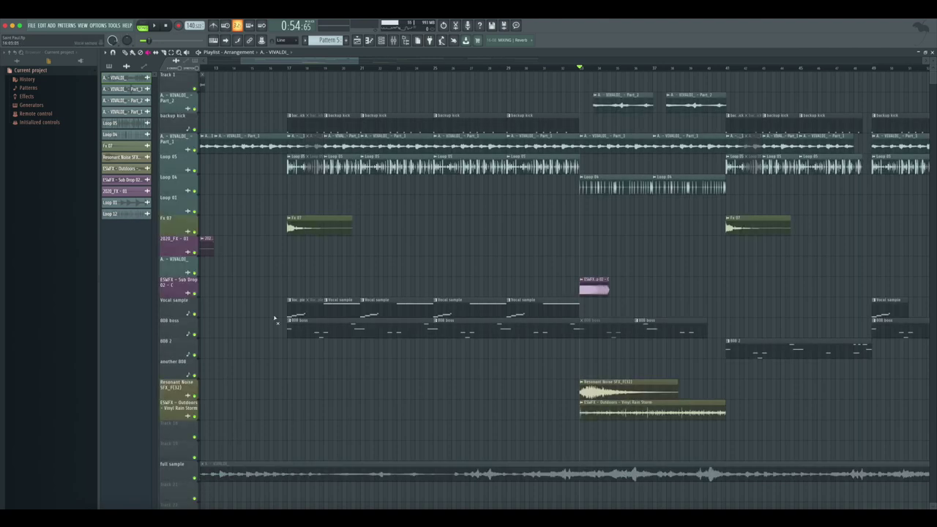
# - View the Vocal sample pattern's notes and open its VIVALDI channel in Slicex beside the channel rack
pyautogui.doubleClick(393, 310)
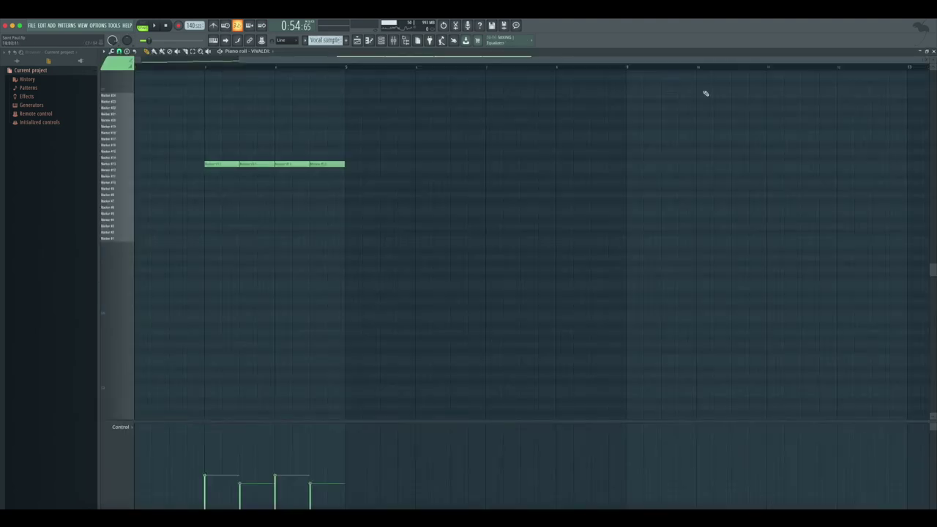
pyautogui.click(933, 52)
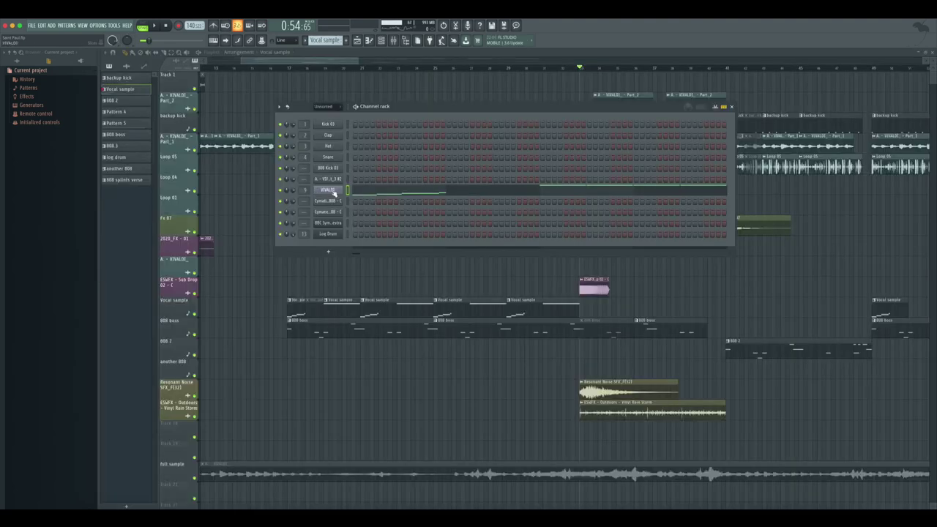
pyautogui.click(324, 191)
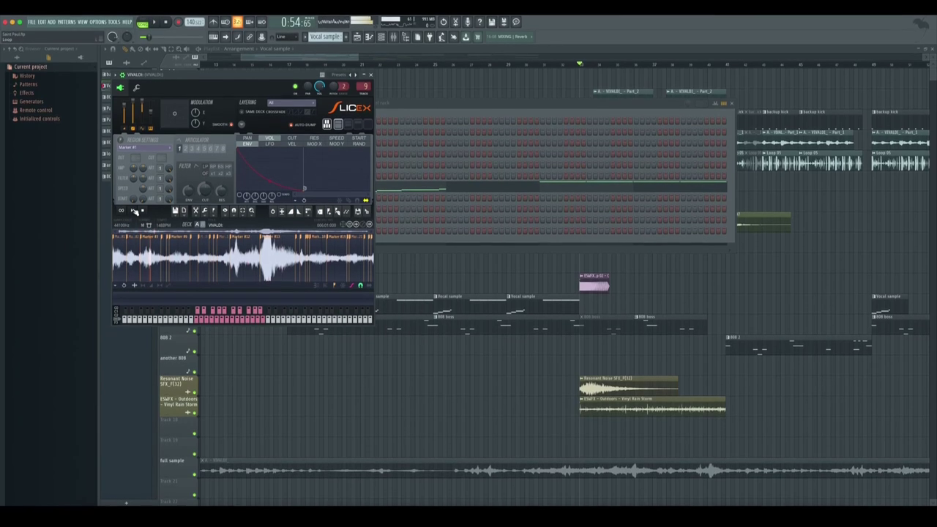
pyautogui.moveTo(344, 74); pyautogui.dragTo(413, 78)
pyautogui.moveTo(232, 67); pyautogui.dragTo(547, 70)
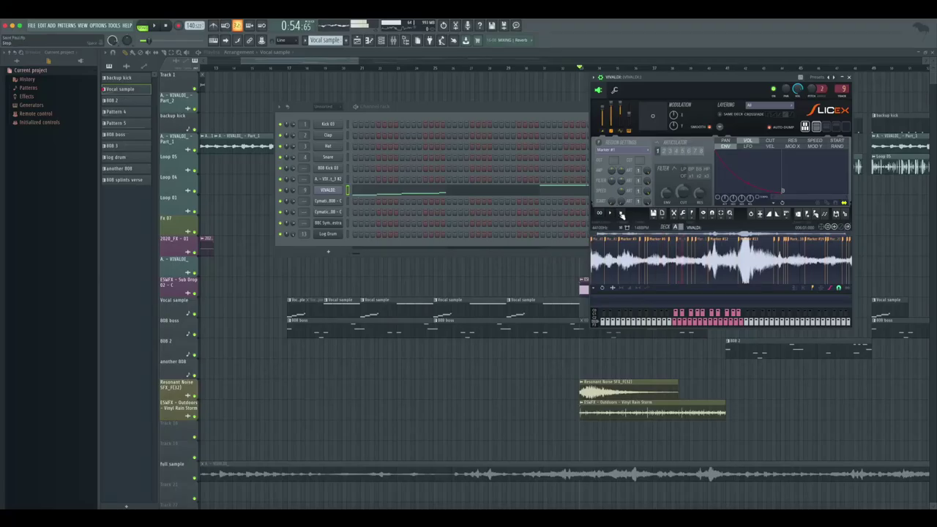
# - Audition the Vocal sample pattern and its Slicex slices, including Marker #13, and play the pattern in the arrangement
pyautogui.click(494, 108)
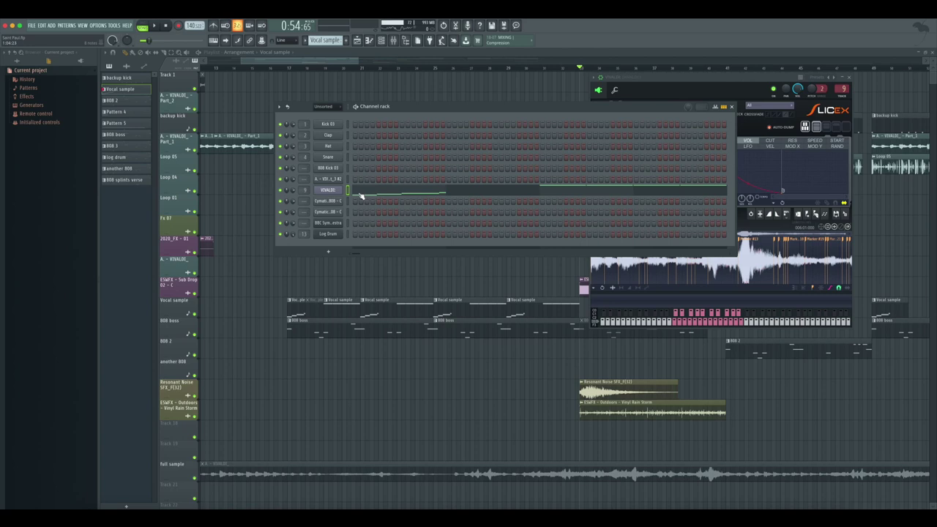
pyautogui.moveTo(454, 108); pyautogui.dragTo(510, 101)
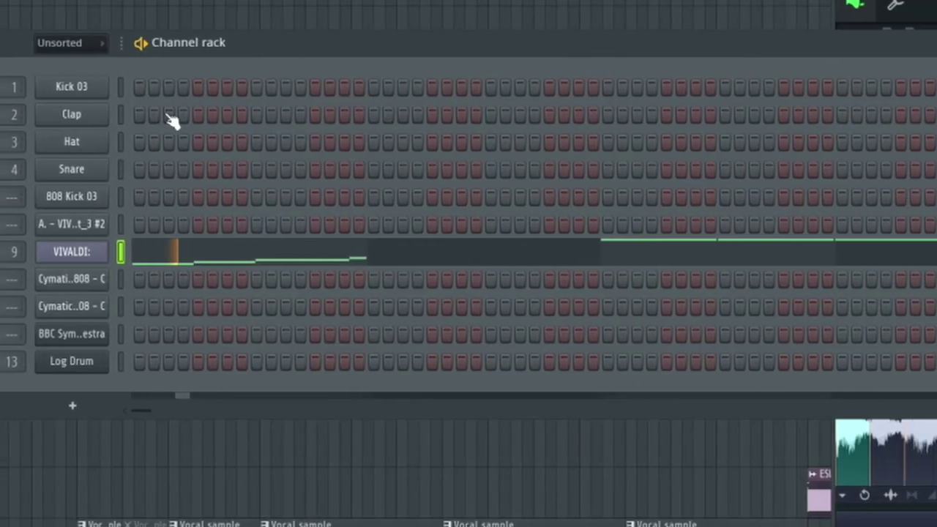
pyautogui.click(786, 446)
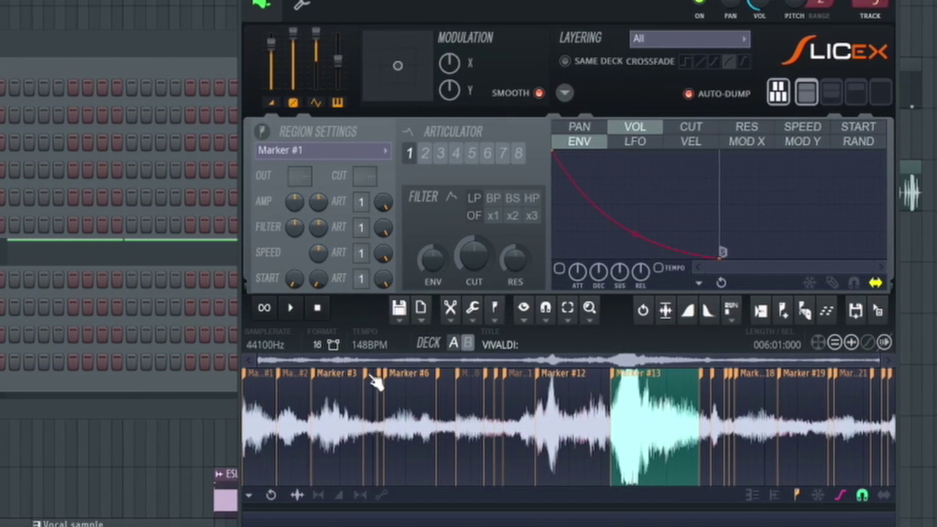
pyautogui.click(185, 430)
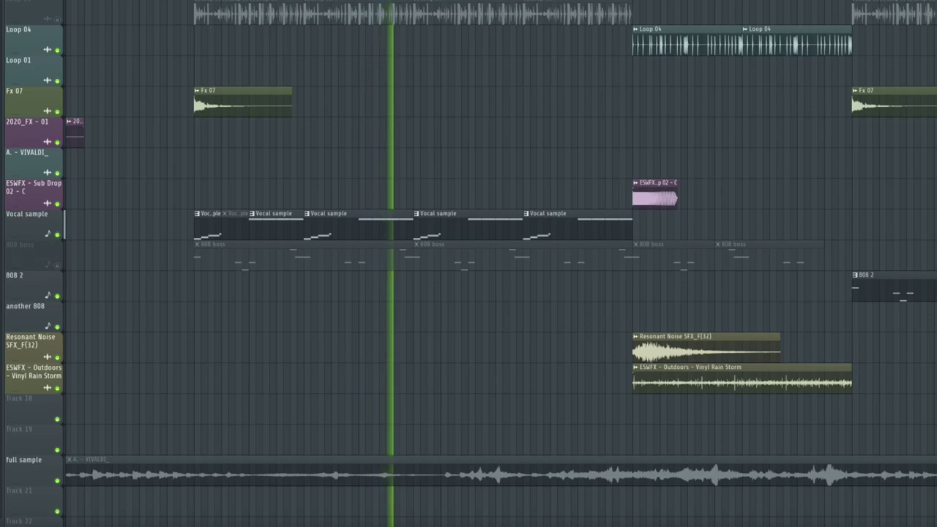
# - Play the 808 boss track on its own and examine its pattern's notes in the piano roll
pyautogui.press('space')
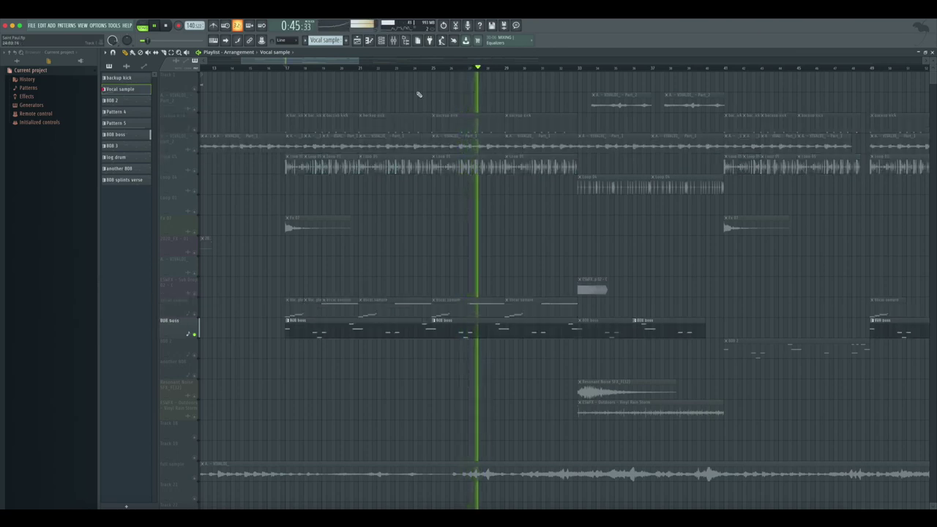
pyautogui.doubleClick(521, 335)
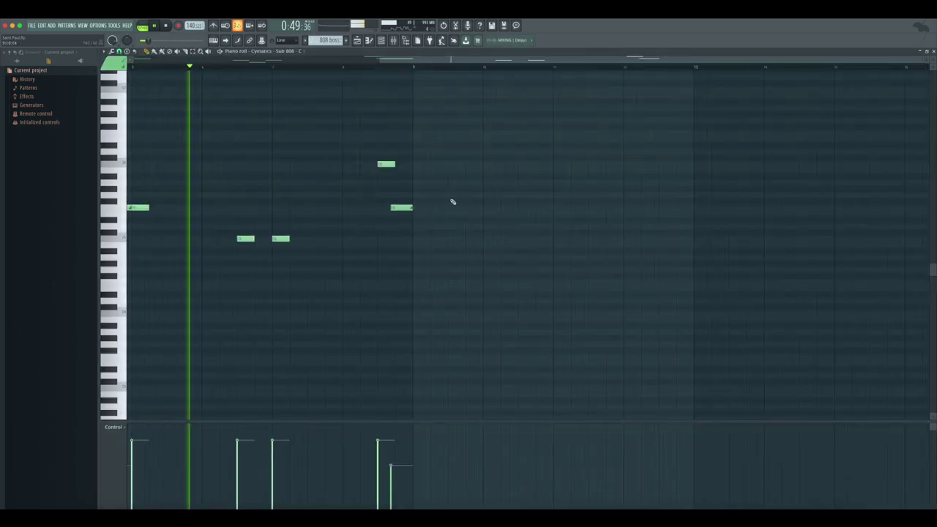
pyautogui.hscroll(-2, 452, 202)
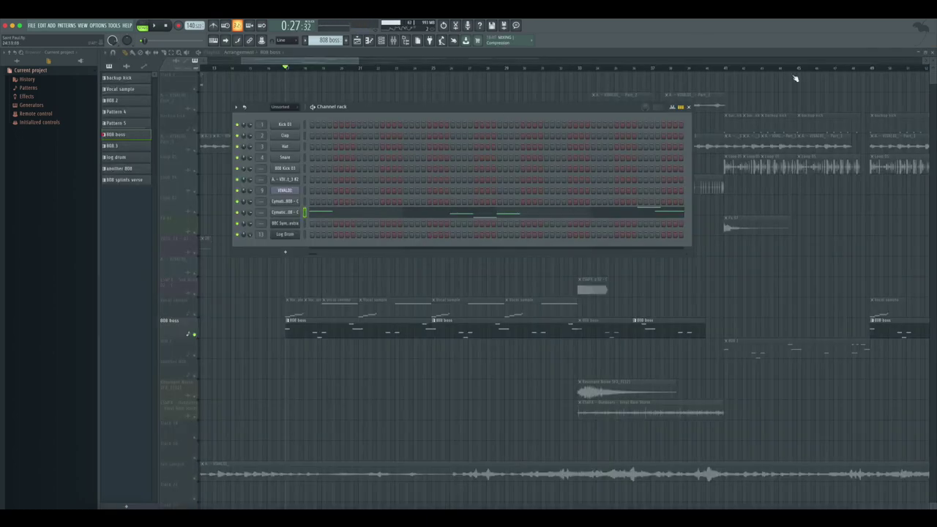
pyautogui.press('F6')
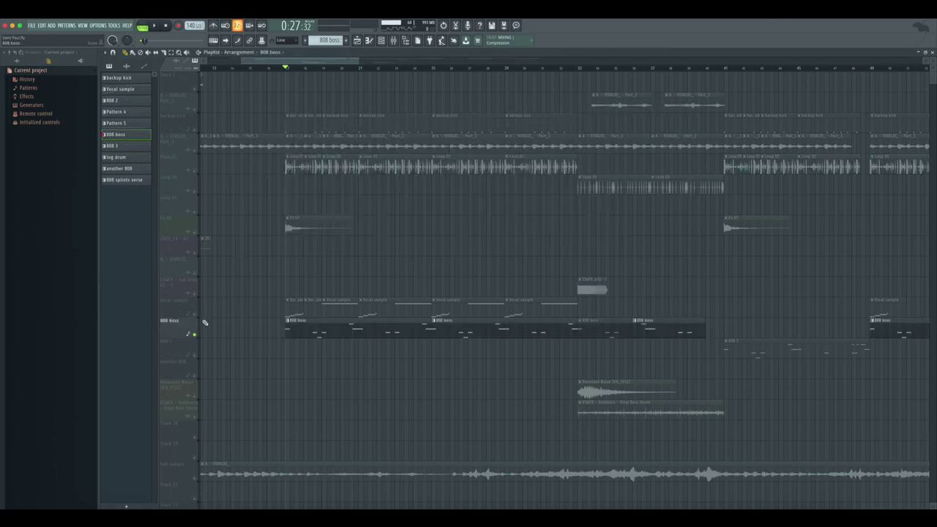
# - Play the arrangement, view the 808 2 pattern's notes and set the playback position to its clip at bar 41
pyautogui.press('space')
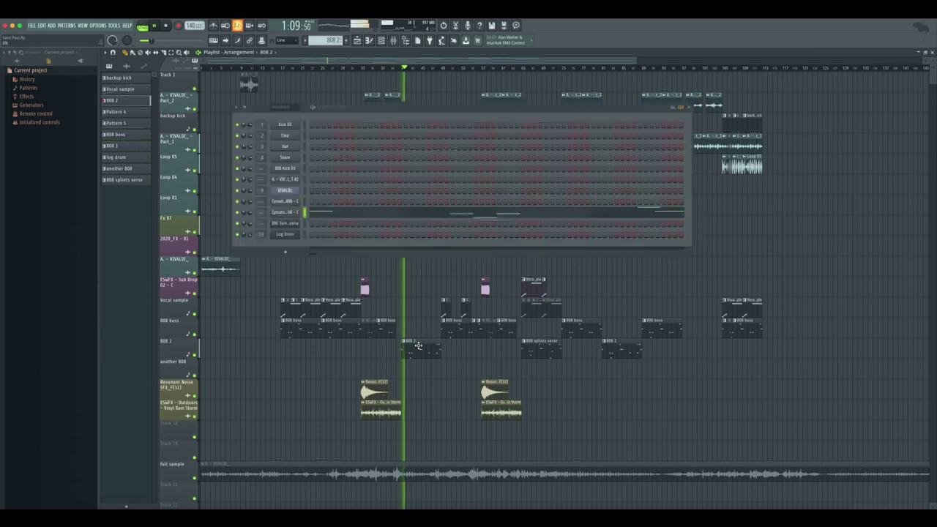
pyautogui.doubleClick(418, 346)
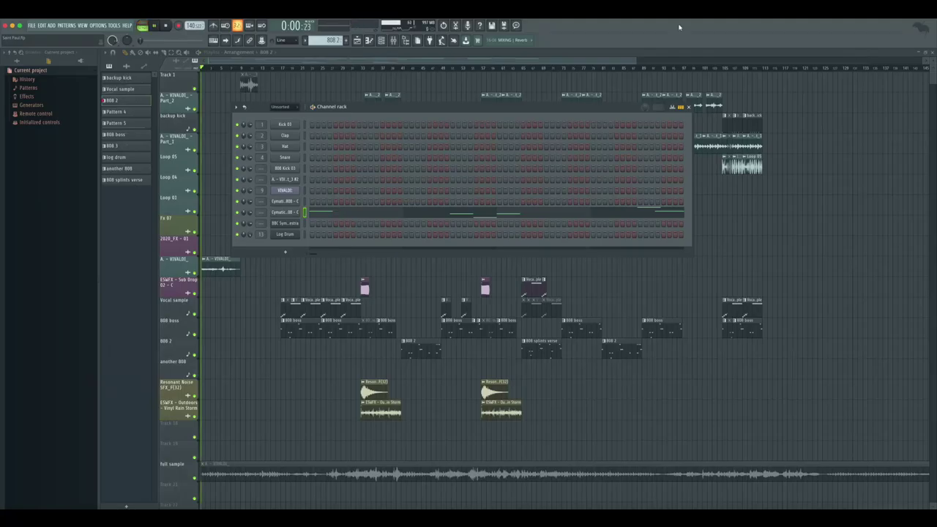
pyautogui.press('F6')
pyautogui.click(405, 69)
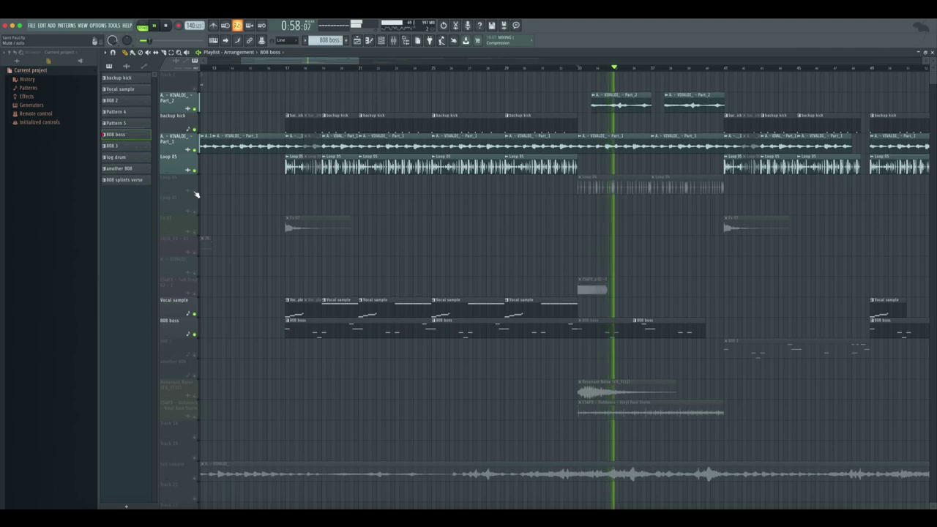
# - Unmute the Loop 04 and ESWFX - Sub Drop 02 - C tracks and move playback to bar 33
pyautogui.click(195, 192)
pyautogui.click(195, 293)
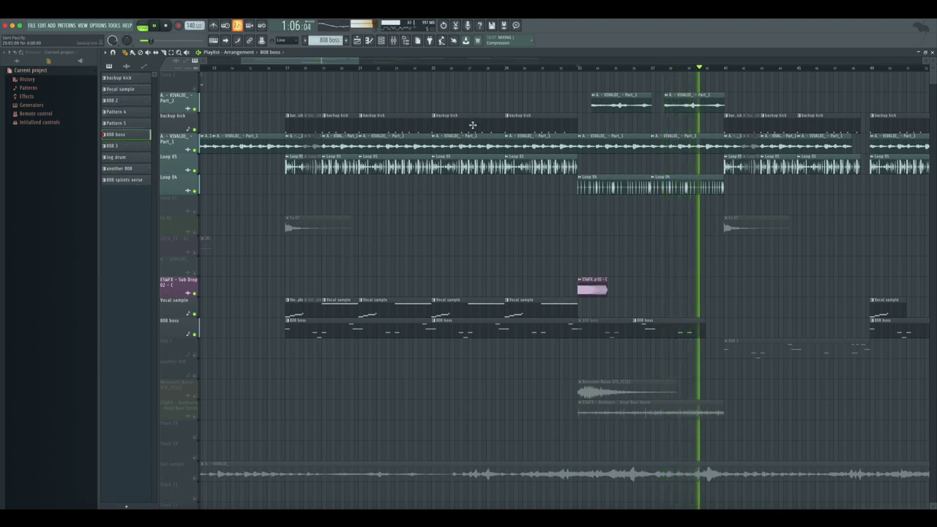
pyautogui.click(578, 70)
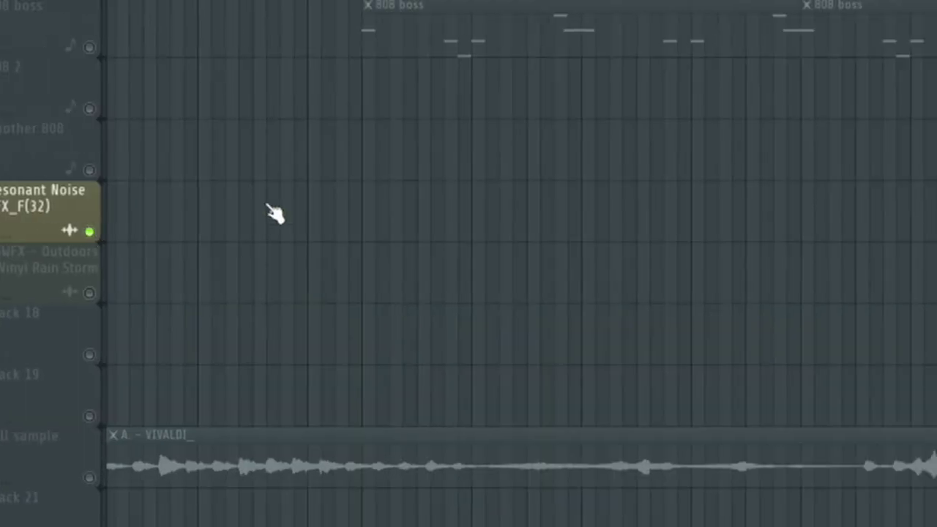
# - Play the Resonant Noise SFX_F(32) and ESWFX - Outdoors - Vinyl Rain Storm effect tracks without the melody and 808 tracks
pyautogui.press('space')
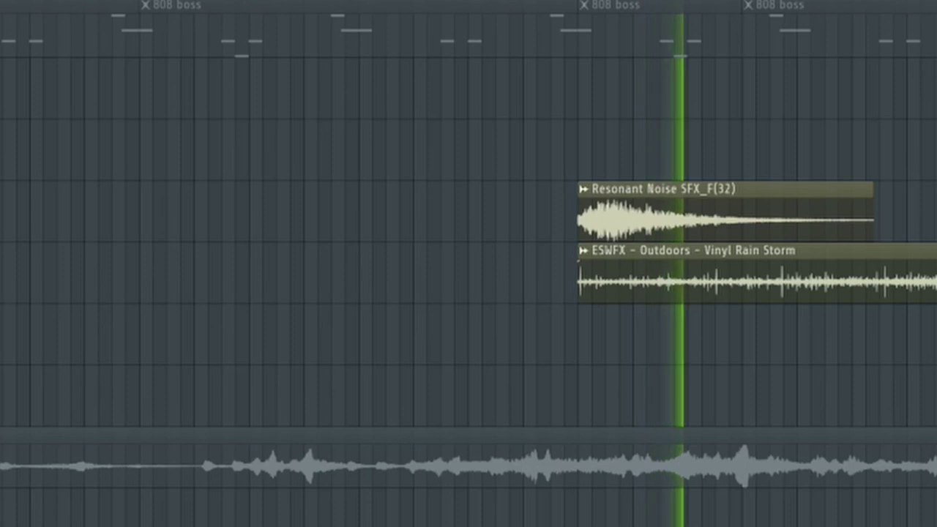
pyautogui.press('space')
pyautogui.press('space')
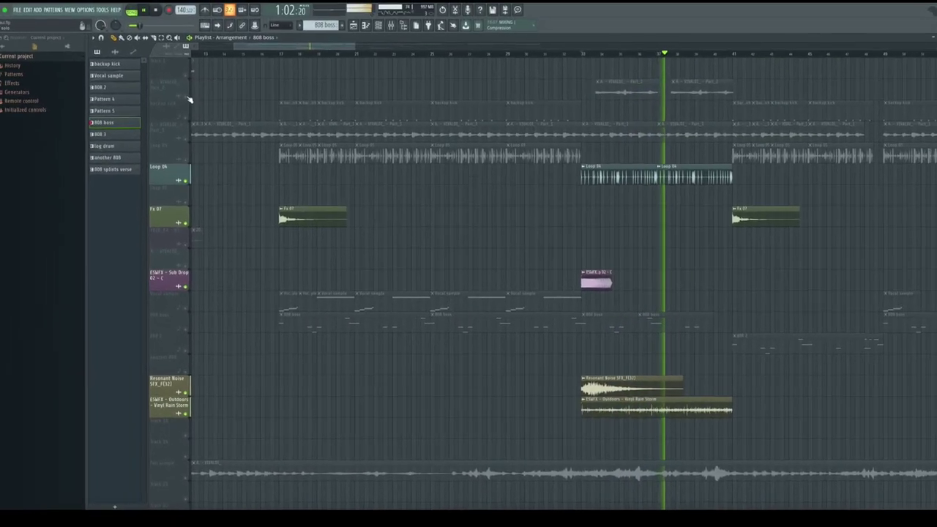
# - Move playback to bar 33 and play the section with the VIVALDI melody tracks, Loop 04 and effects together
pyautogui.click(578, 67)
pyautogui.click(271, 146)
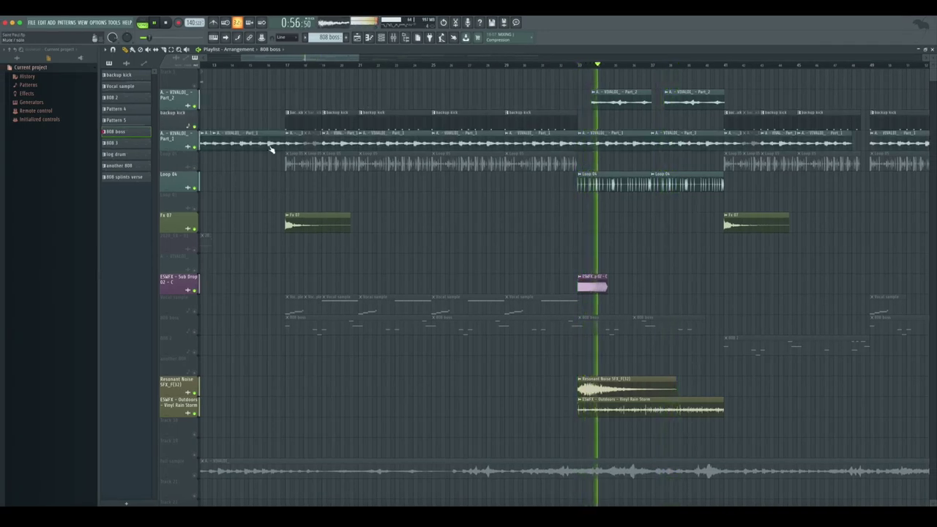
pyautogui.click(195, 331)
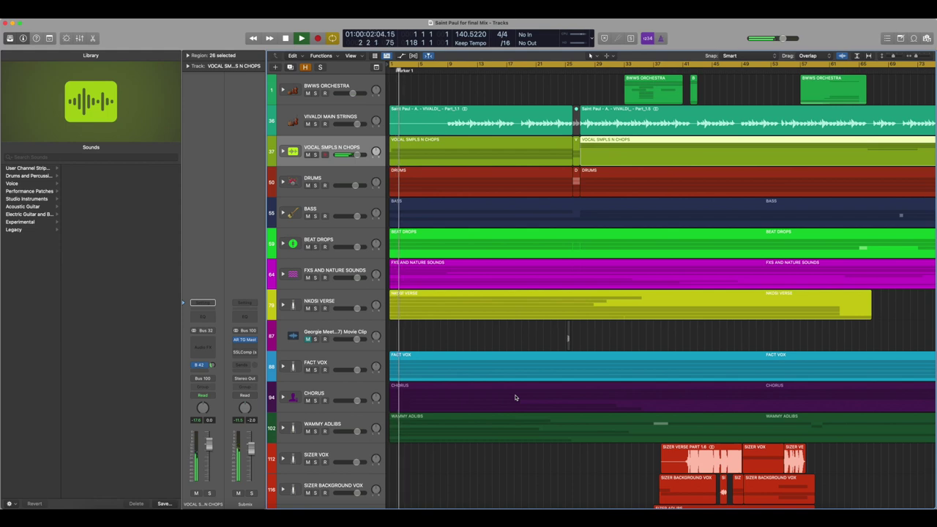
# - Switch to Logic Pro, expand the VOCAL SMPLS N CHOPS stack to view its tracks, and collapse it again
pyautogui.click(283, 151)
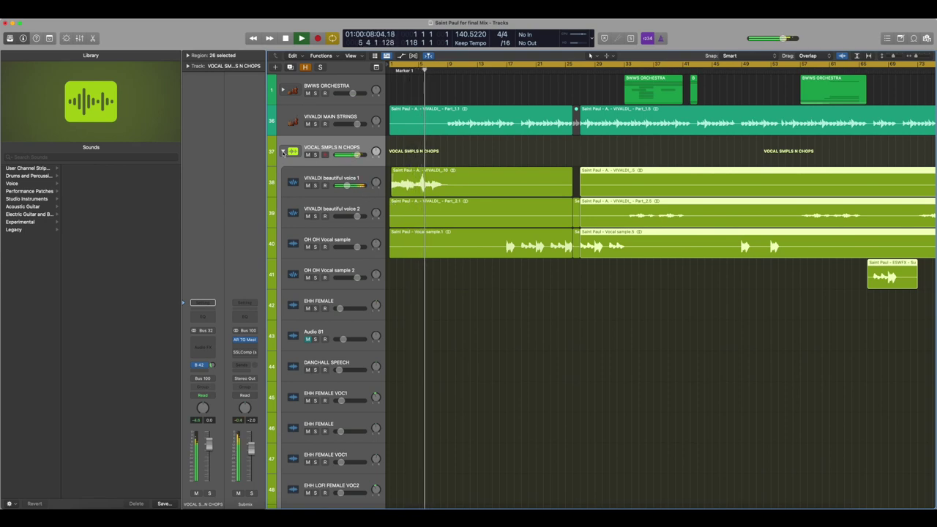
pyautogui.click(284, 151)
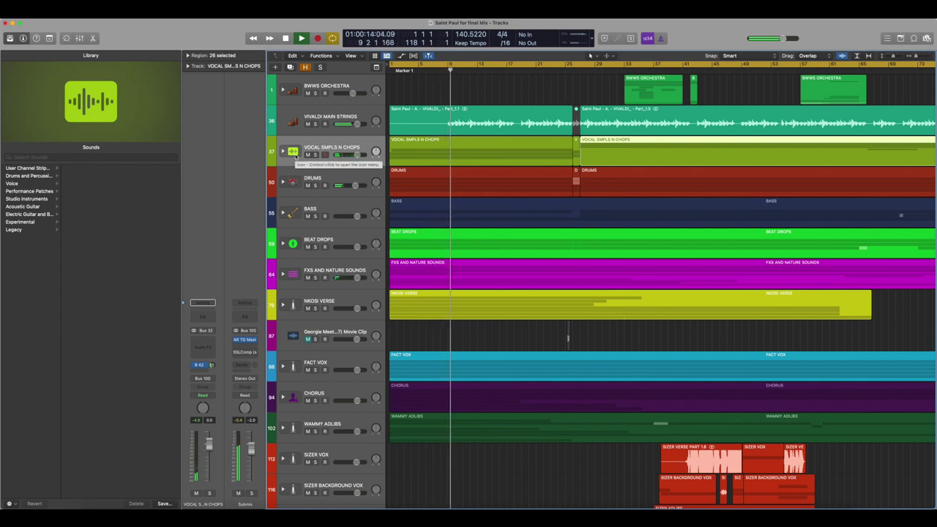
# - Solo the CHORUS stack, expand it to examine its hook and adlib tracks during playback, and toggle its solo back off
pyautogui.click(316, 401)
pyautogui.click(283, 397)
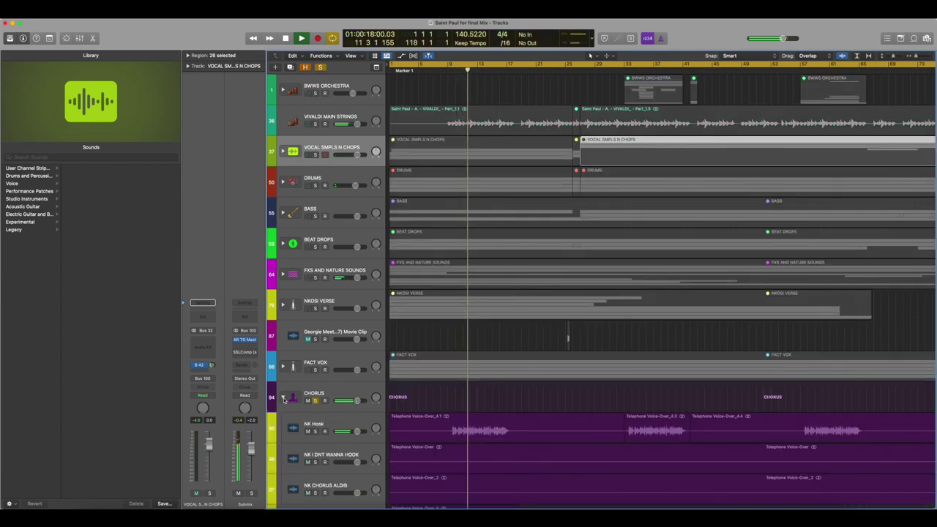
pyautogui.scroll(-6, 432, 410)
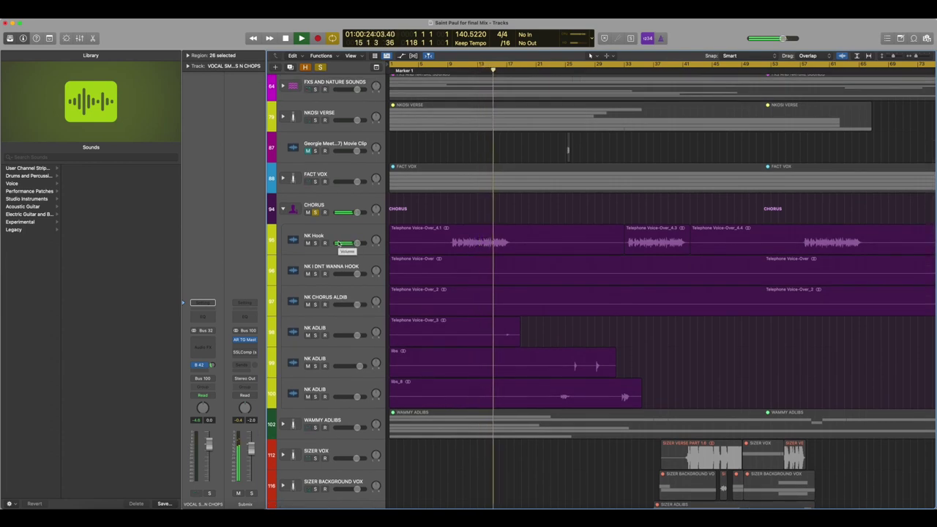
pyautogui.click(315, 213)
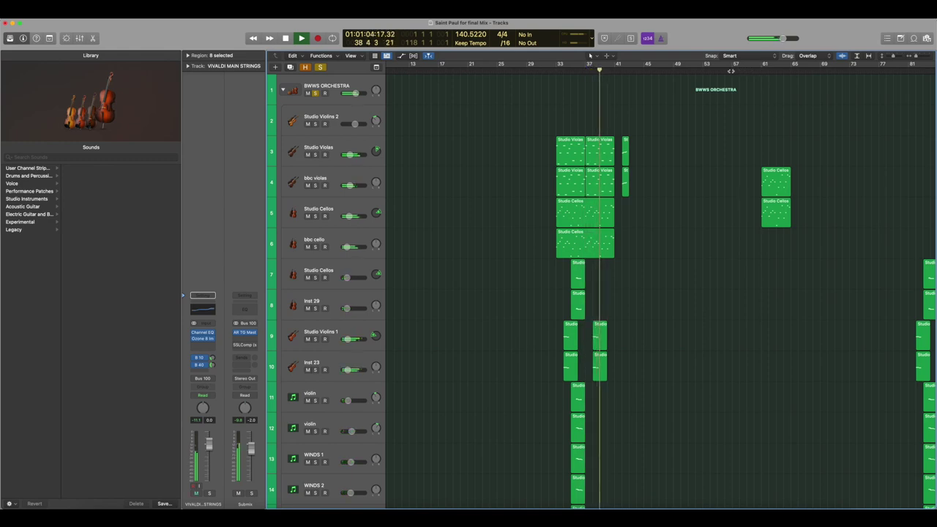
# - Play the soloed BWWS ORCHESTRA stack from bar 57 and examine its violin, viola and harp tracks
pyautogui.scroll(-10, 590, 55)
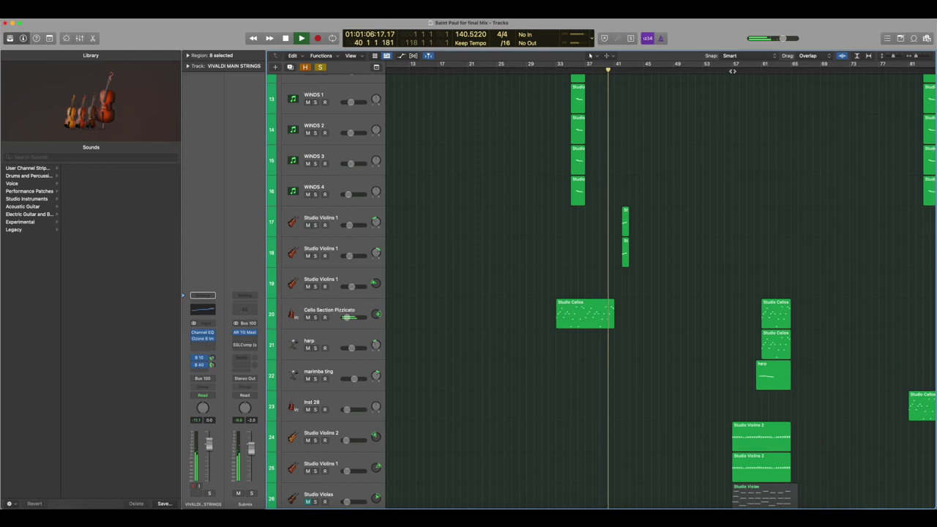
pyautogui.click(731, 70)
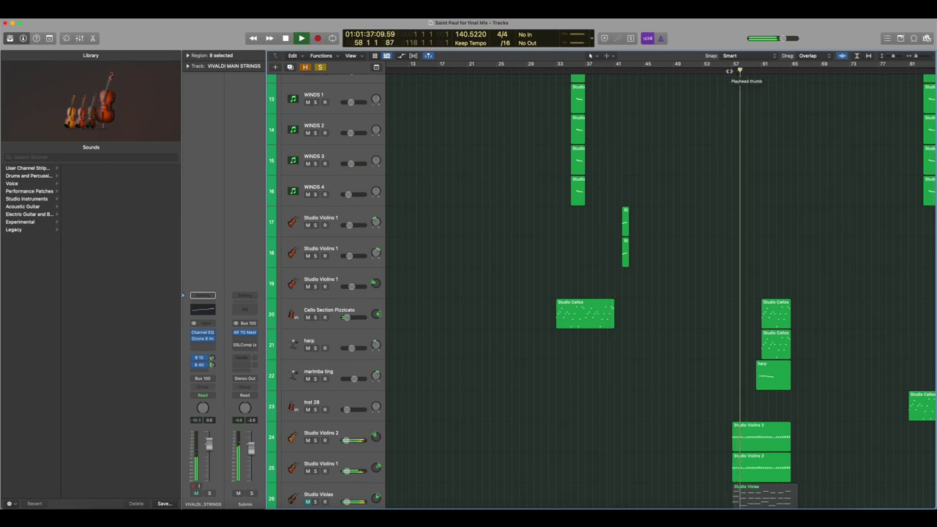
pyautogui.scroll(-4, 728, 71)
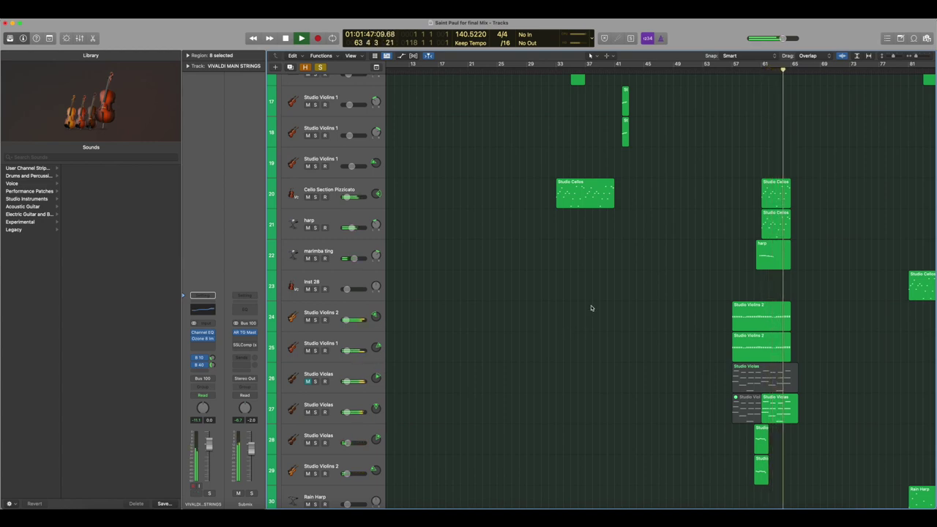
# - Play the soloed orchestra from the Studio Cellos region at bar 81 and examine its Rain Harp, violin and violas tracks
pyautogui.hscroll(10, 592, 308)
pyautogui.scroll(12, 590, 311)
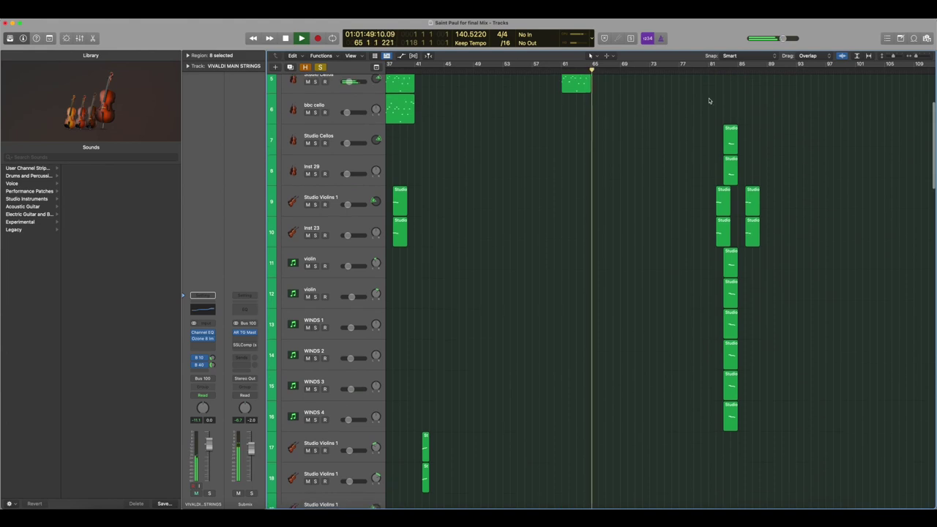
pyautogui.scroll(5, 708, 101)
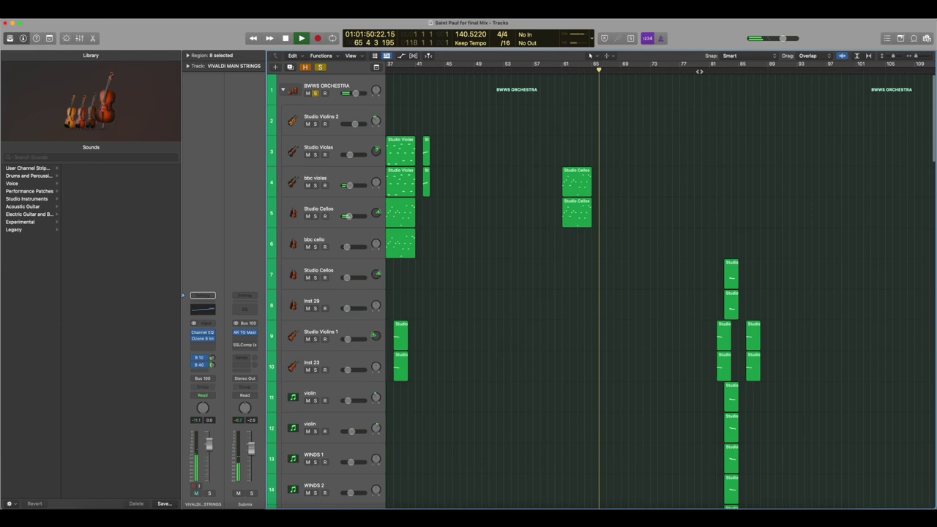
pyautogui.scroll(-10, 601, 288)
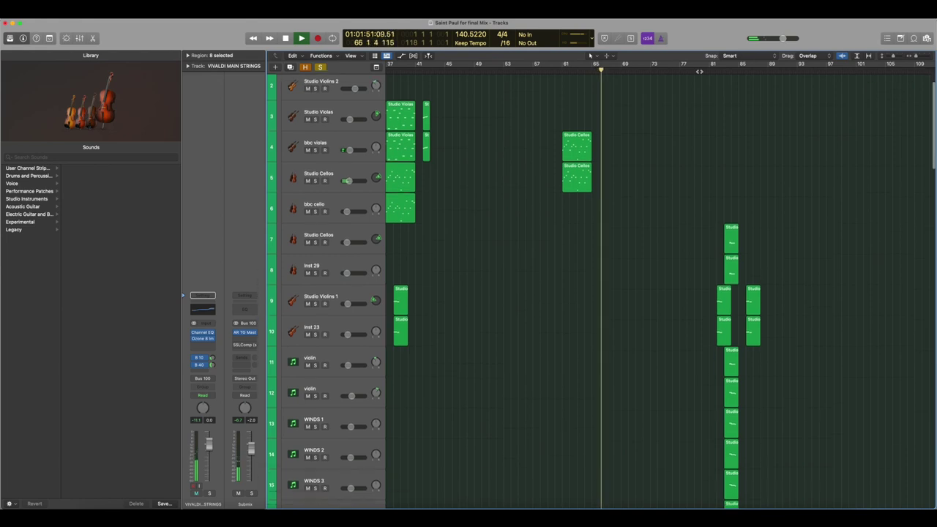
pyautogui.click(709, 71)
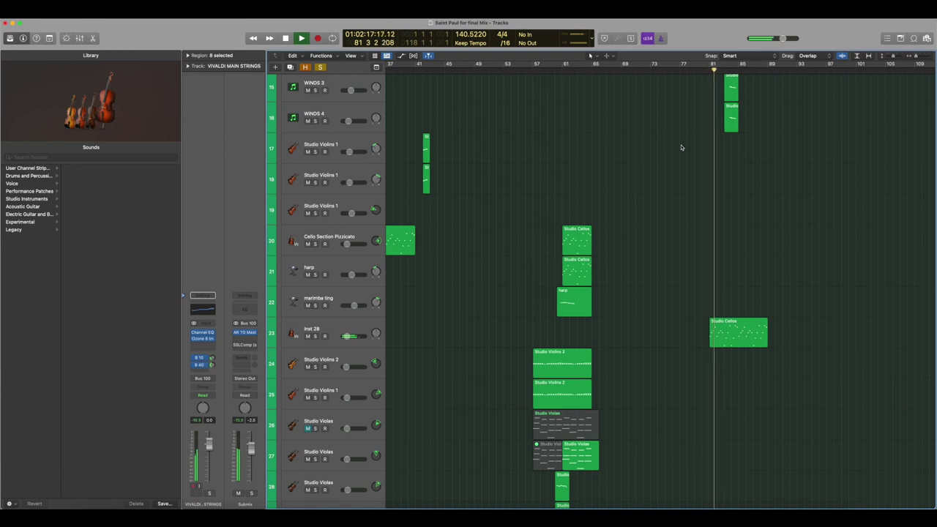
pyautogui.scroll(-15, 680, 147)
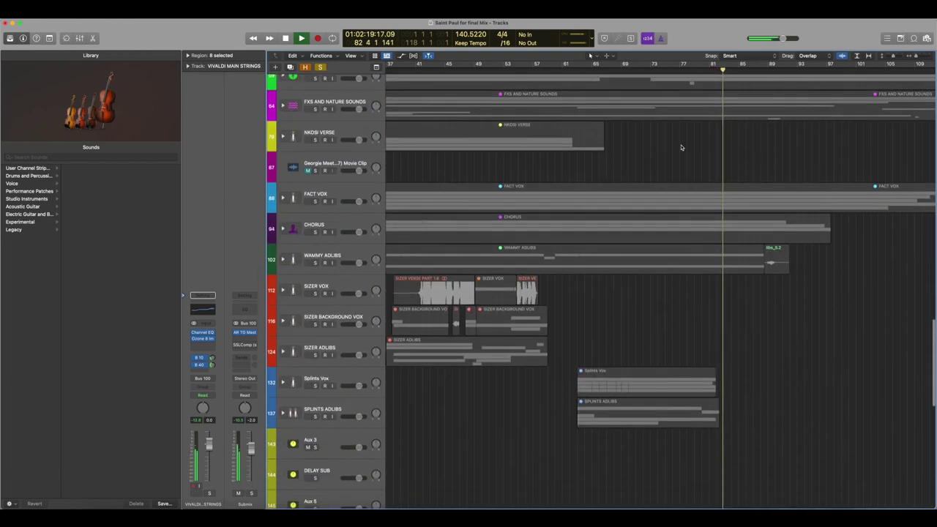
pyautogui.scroll(5, 680, 147)
pyautogui.scroll(8, 681, 147)
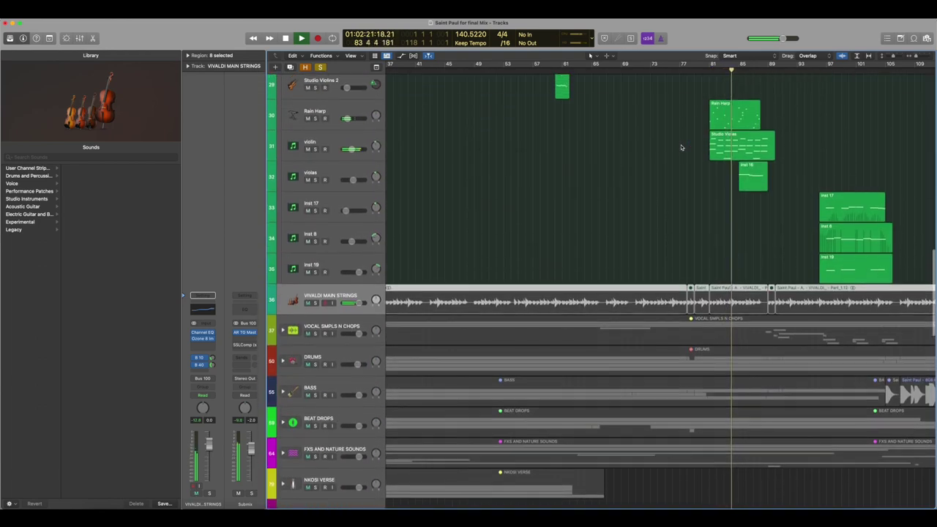
pyautogui.scroll(1, 681, 147)
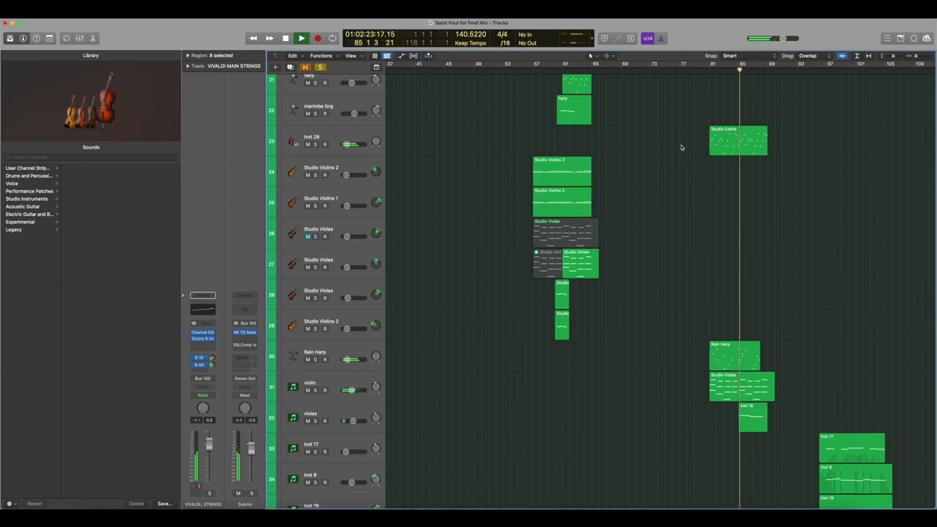
pyautogui.scroll(1, 680, 148)
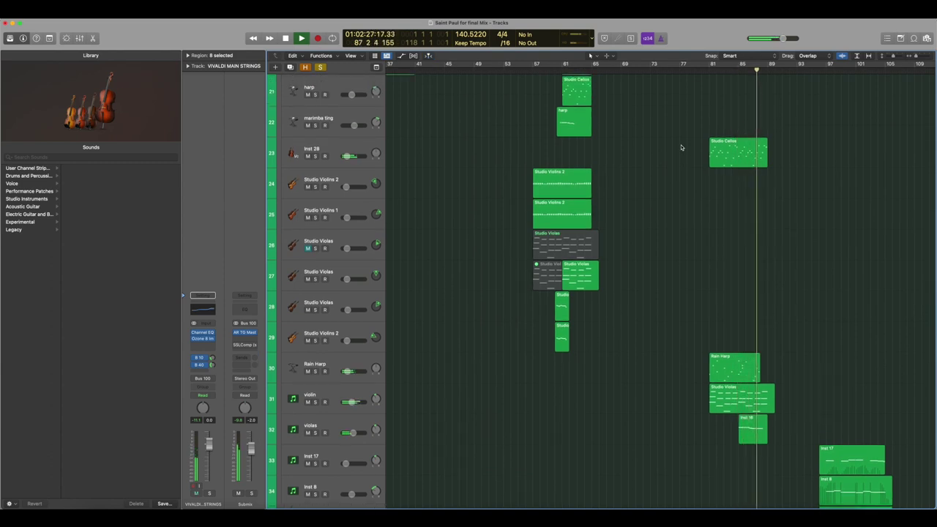
# - Examine the Inst 17, Inst 8 and Inst 19 tracks and play the song from the start of their regions
pyautogui.hscroll(5, 681, 147)
pyautogui.scroll(-8, 681, 147)
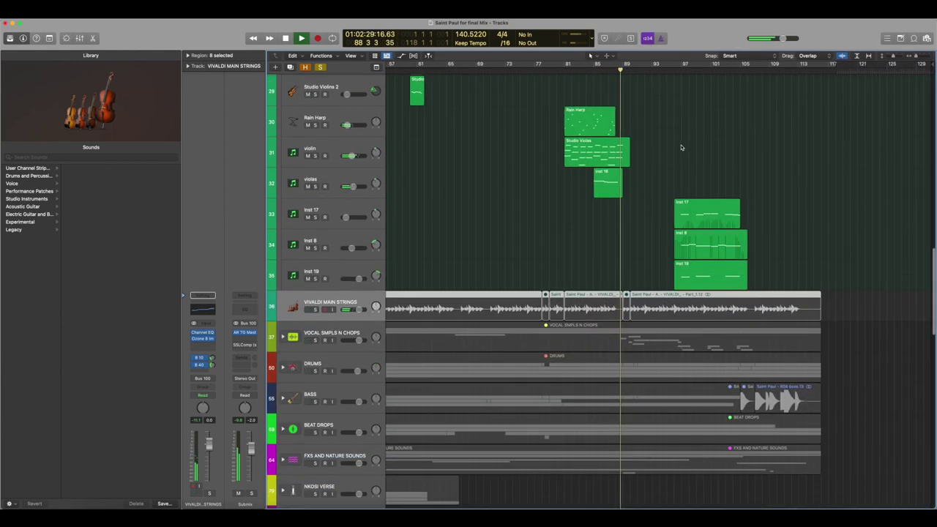
pyautogui.scroll(2, 677, 98)
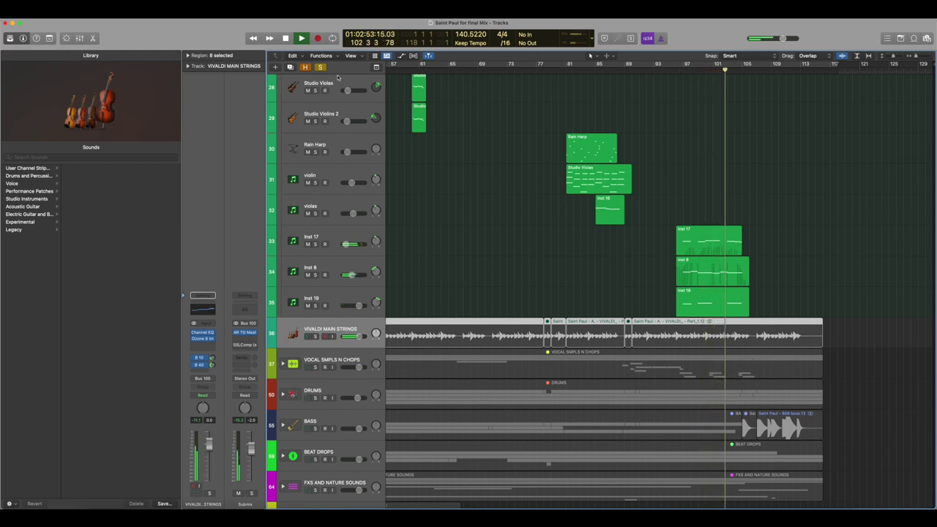
pyautogui.click(675, 68)
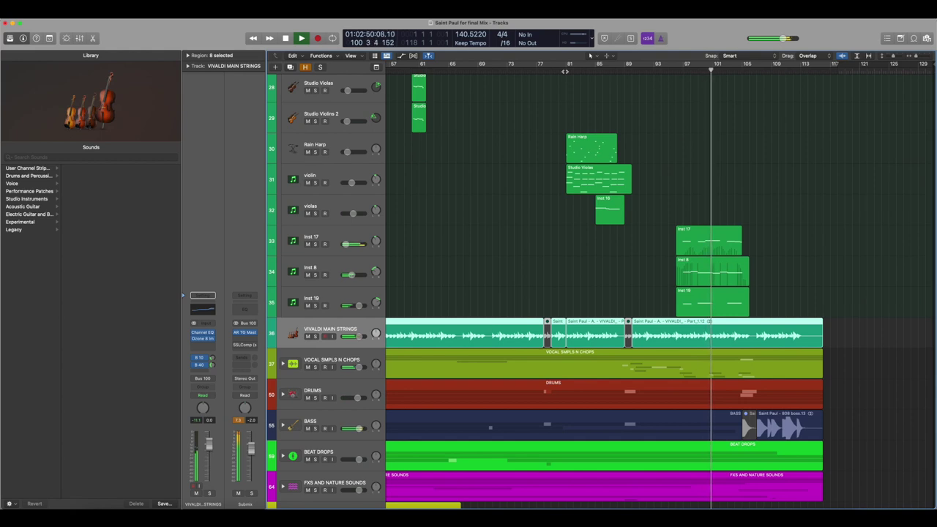
# - Play the orchestral parts within the full mix from bar 81 and again from the section at bar 33
pyautogui.click(564, 71)
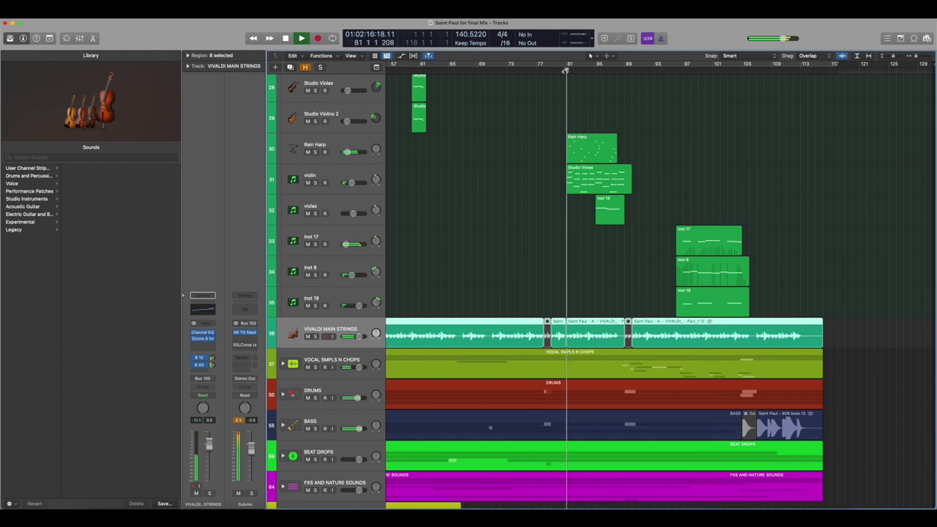
pyautogui.scroll(10, 564, 71)
pyautogui.hscroll(-4, 565, 71)
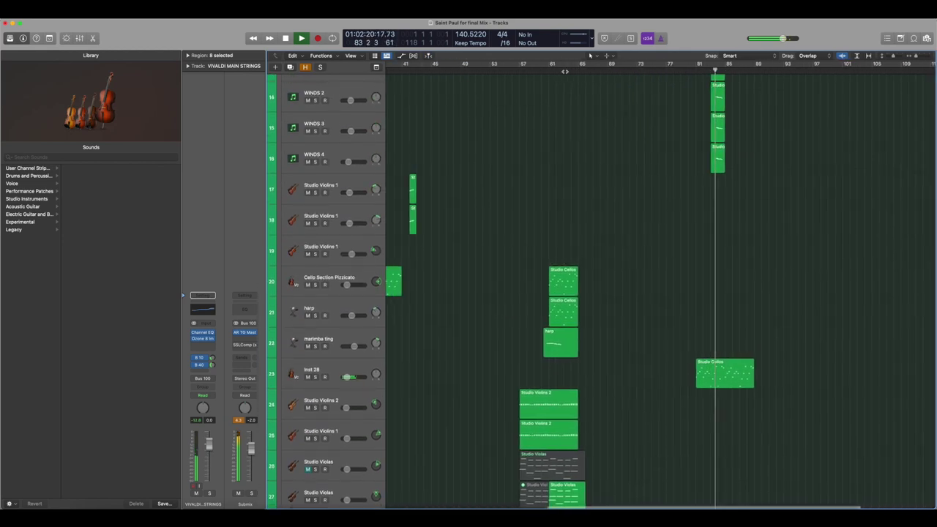
pyautogui.hscroll(-10, 564, 71)
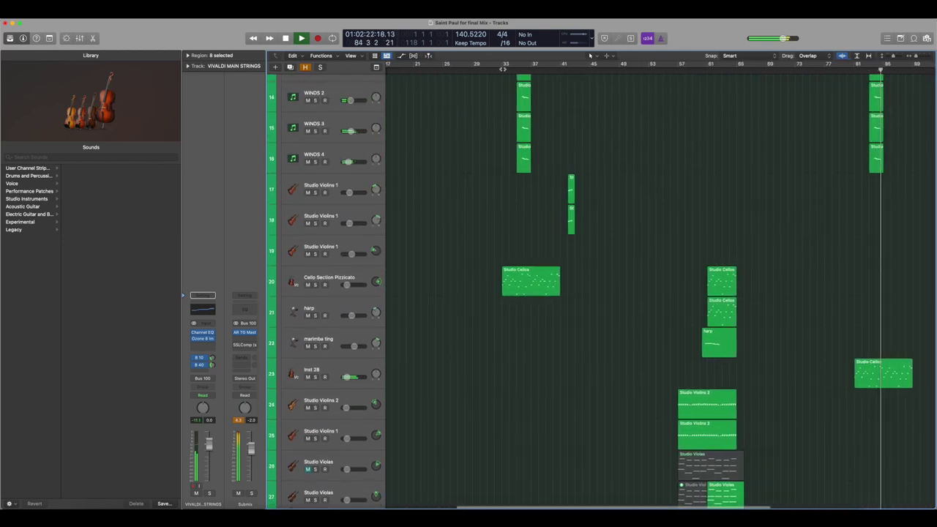
pyautogui.click(502, 70)
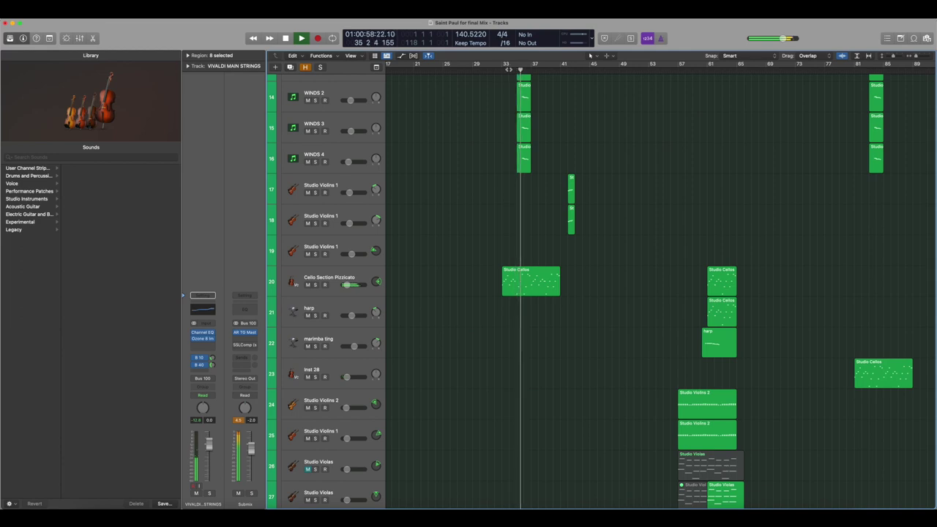
# - Look through the track stacks below the orchestra during playback and expand the FXS AND NATURE SOUNDS stack
pyautogui.scroll(-5, 650, 87)
pyautogui.scroll(-10, 650, 87)
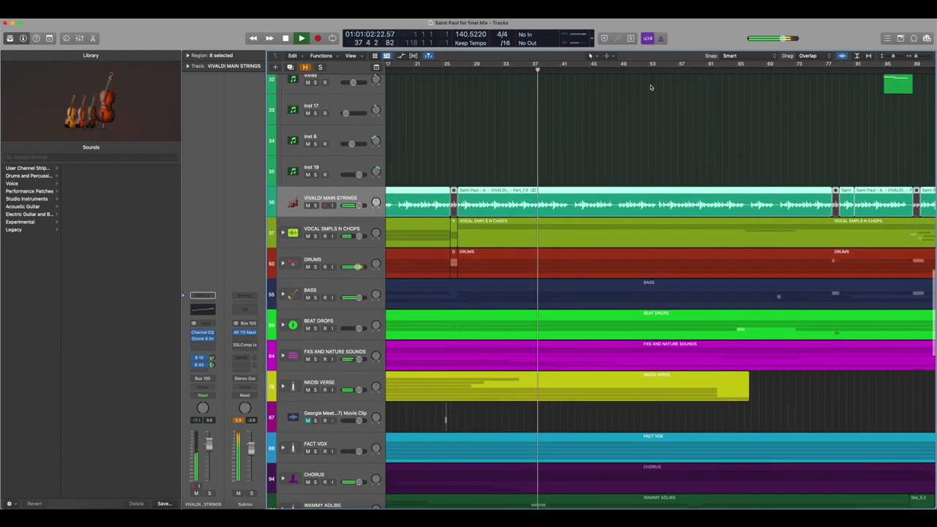
pyautogui.scroll(-3, 649, 87)
pyautogui.scroll(-1, 650, 84)
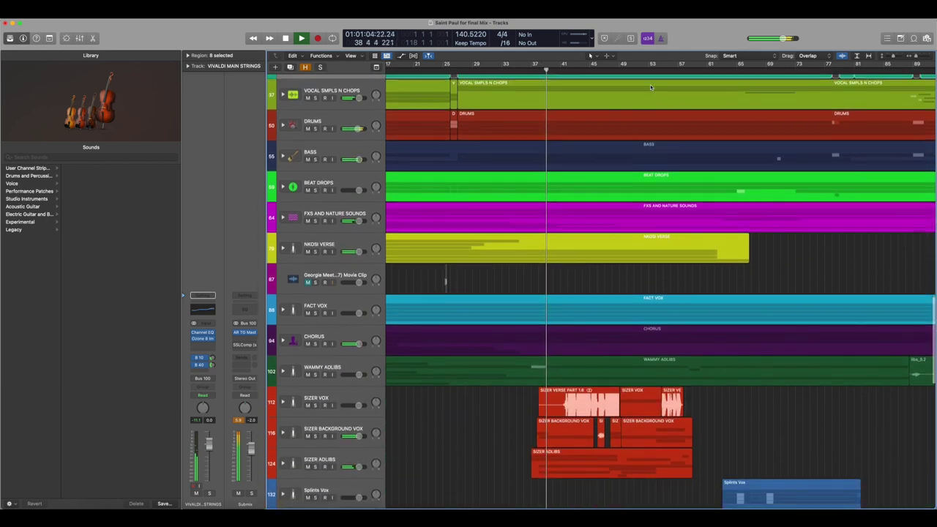
pyautogui.click(283, 217)
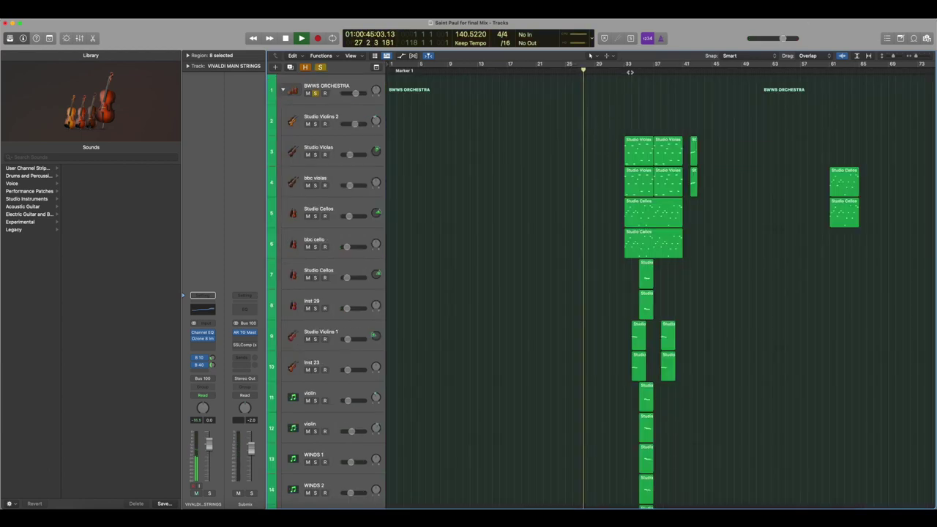
# - Play the soloed BWWS ORCHESTRA stack from bar 33 and examine its strings, winds and pizzicato cello tracks
pyautogui.click(623, 71)
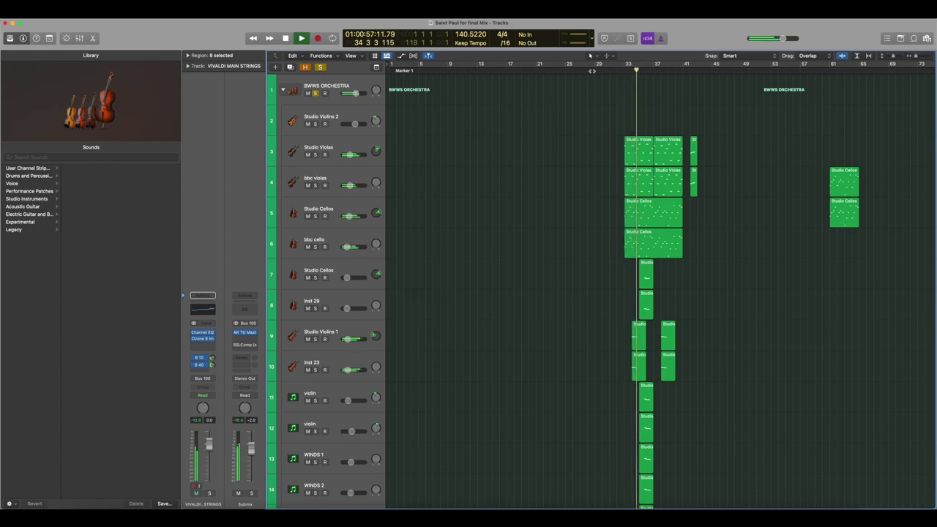
pyautogui.hscroll(3, 766, 114)
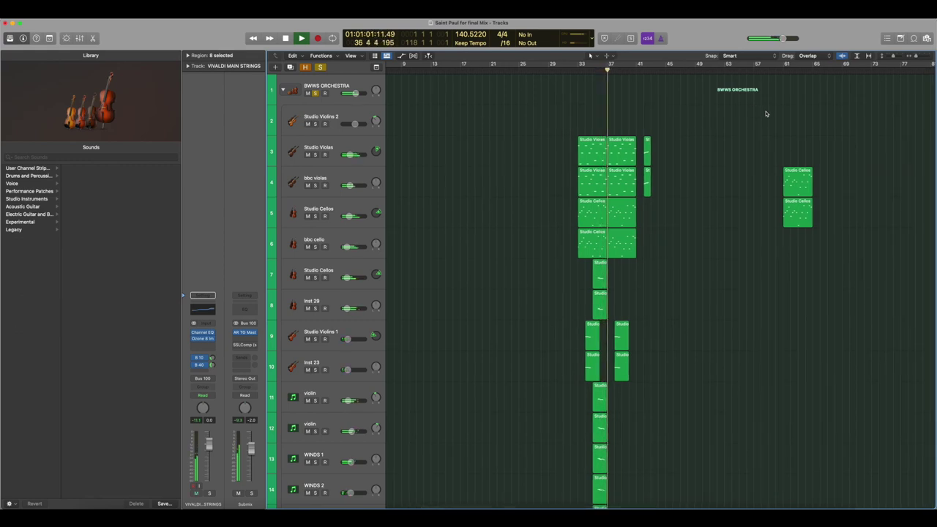
pyautogui.scroll(-6, 766, 113)
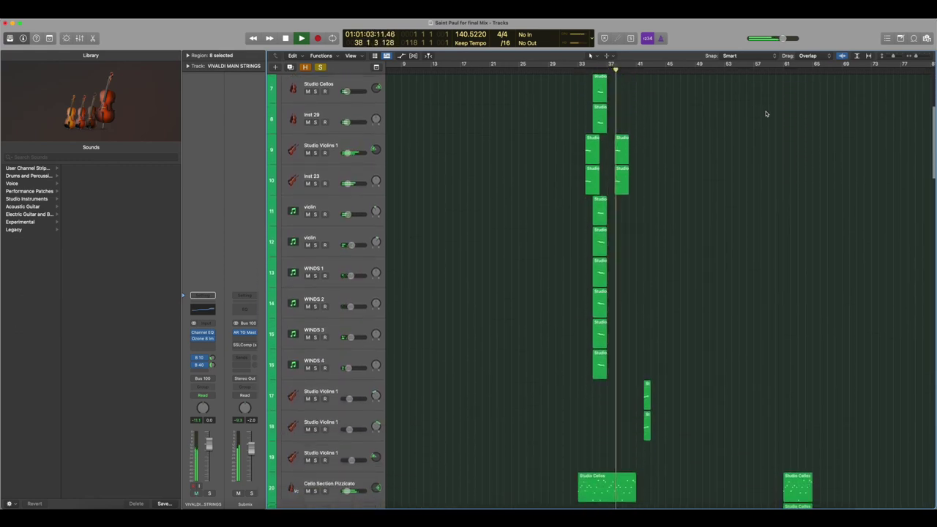
pyautogui.scroll(-4, 766, 113)
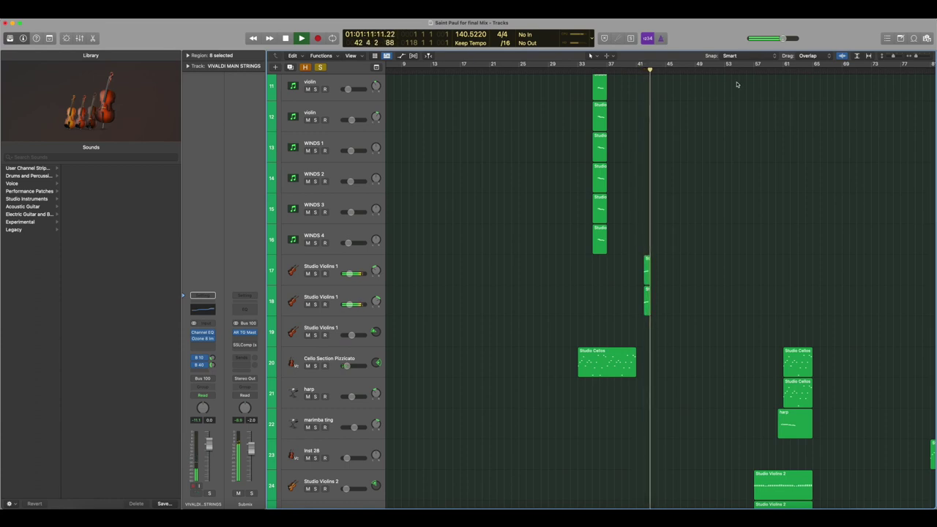
# - Move the soloed orchestra's playback to bar 52 and examine the Studio Violins and Studio Violas regions starting at bar 57
pyautogui.click(725, 73)
pyautogui.scroll(-2, 724, 73)
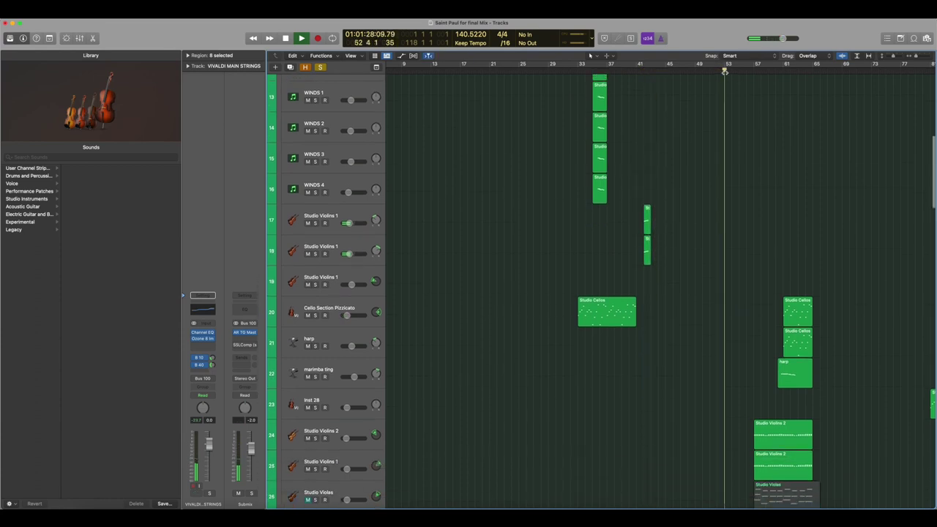
pyautogui.scroll(-1, 590, 56)
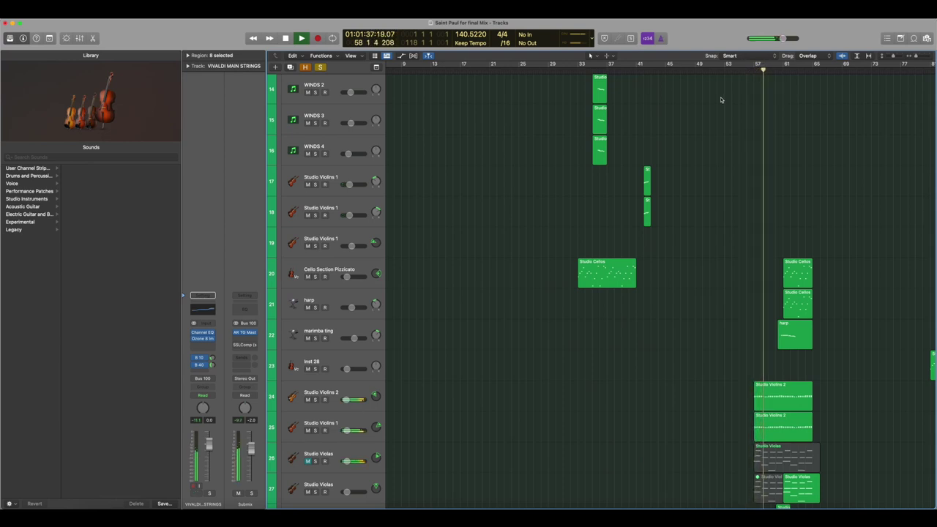
pyautogui.hscroll(5, 721, 99)
pyautogui.hscroll(3, 721, 99)
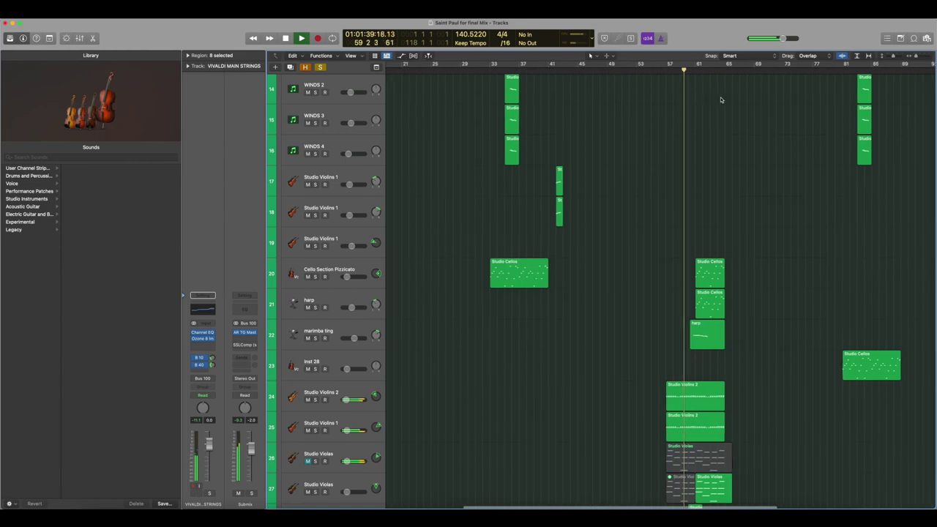